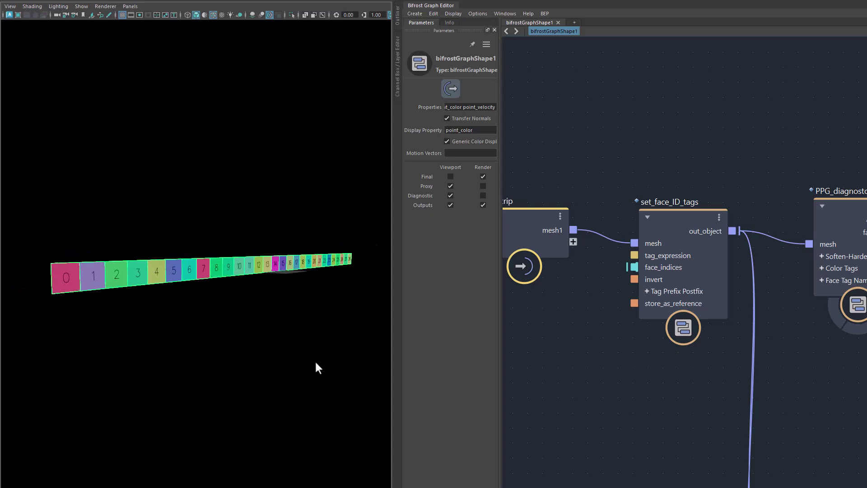
Set set_face_ID_tags' Tag Prefix to F so the strip faces read F0, F1, F2.
click(693, 220)
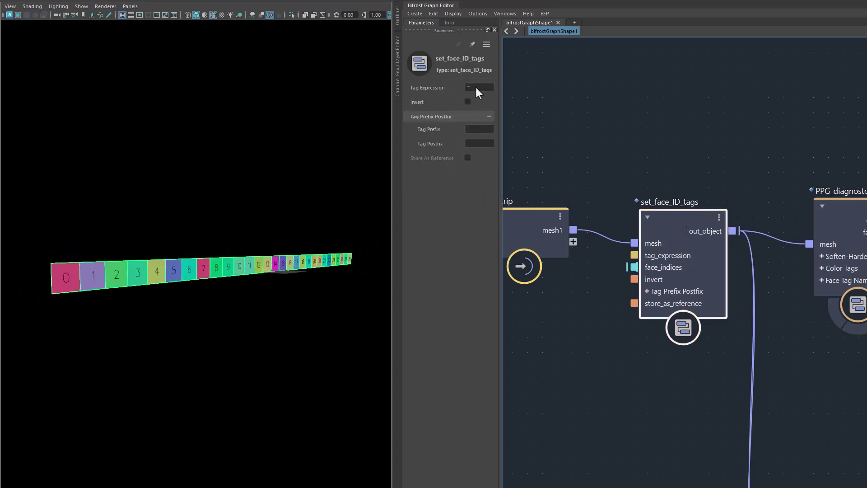
click(476, 88)
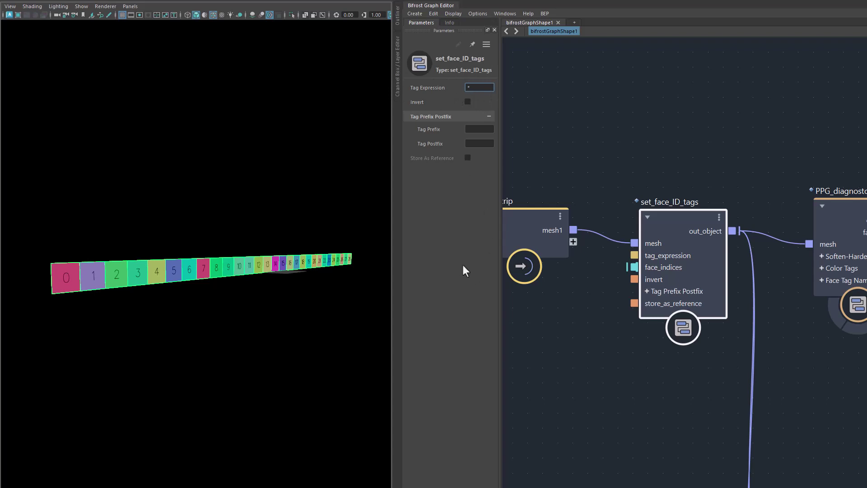
key(Return)
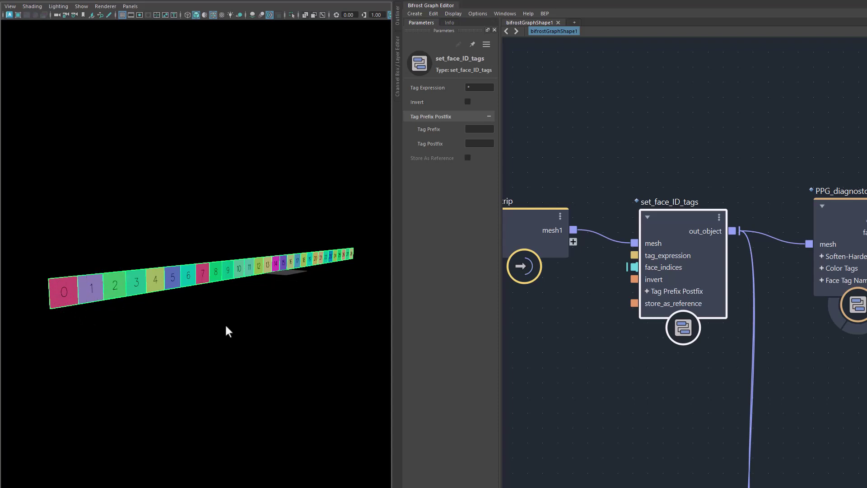
alt+drag(308, 348, 266, 334)
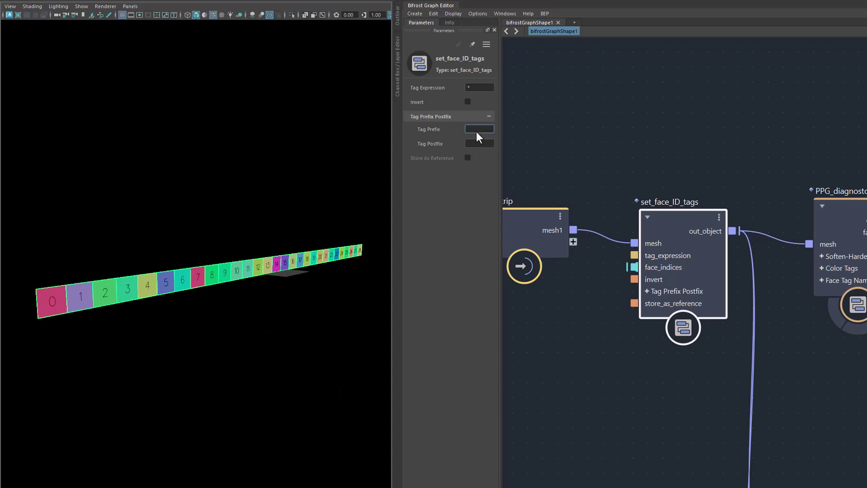
key(Return)
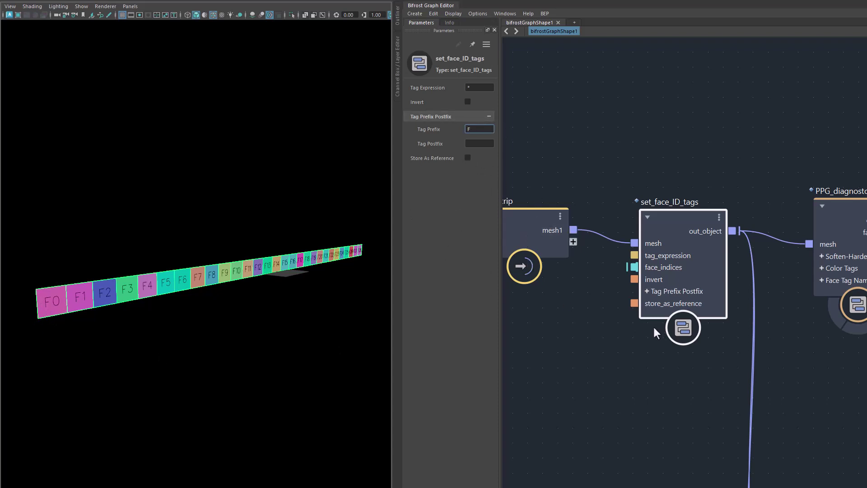
Clear the Tag Expression and wire pattern_rename's out_object into PPG_diagnostc's mesh input.
drag(677, 224, 666, 221)
click(482, 89)
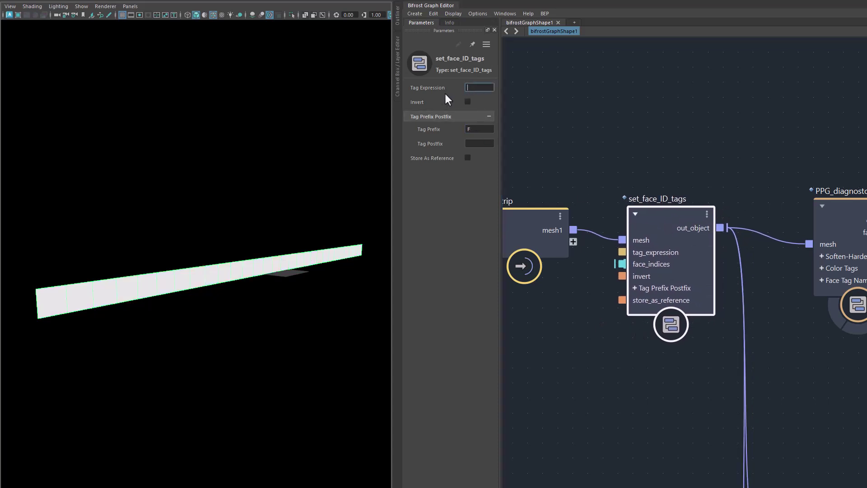
drag(539, 175, 610, 293)
scroll(741, 334, down, 3)
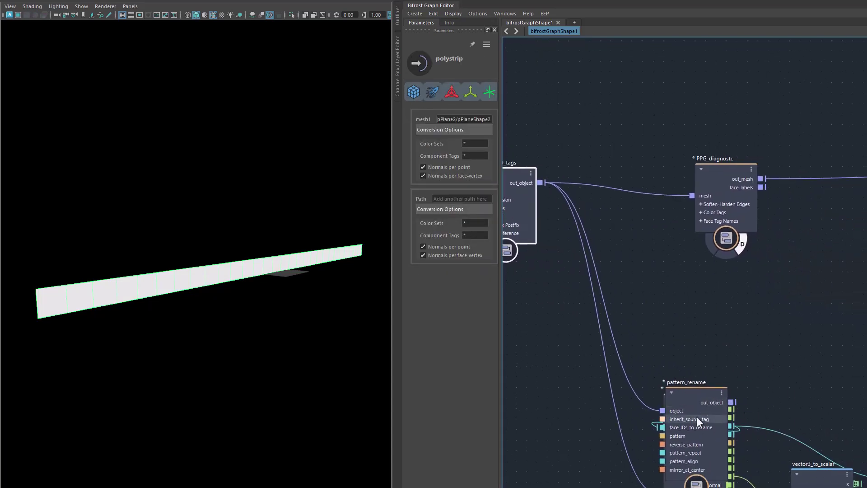
drag(695, 415, 632, 240)
middle_drag(749, 324, 785, 353)
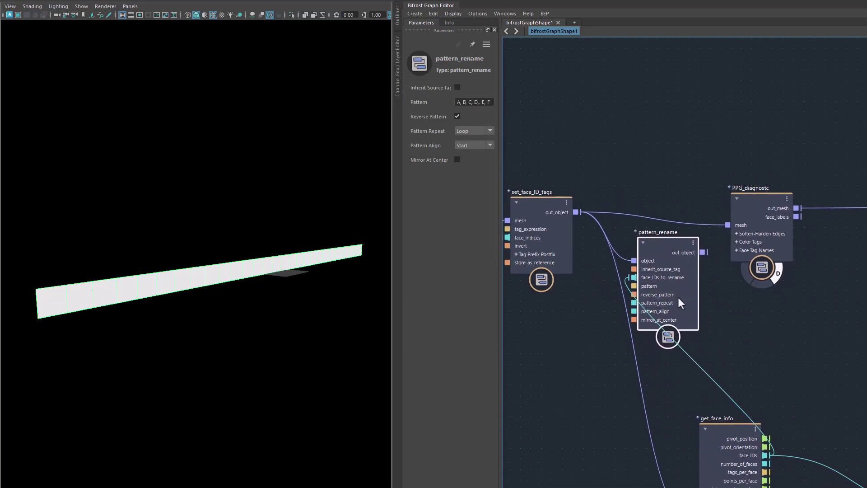
scroll(684, 306, up, 3)
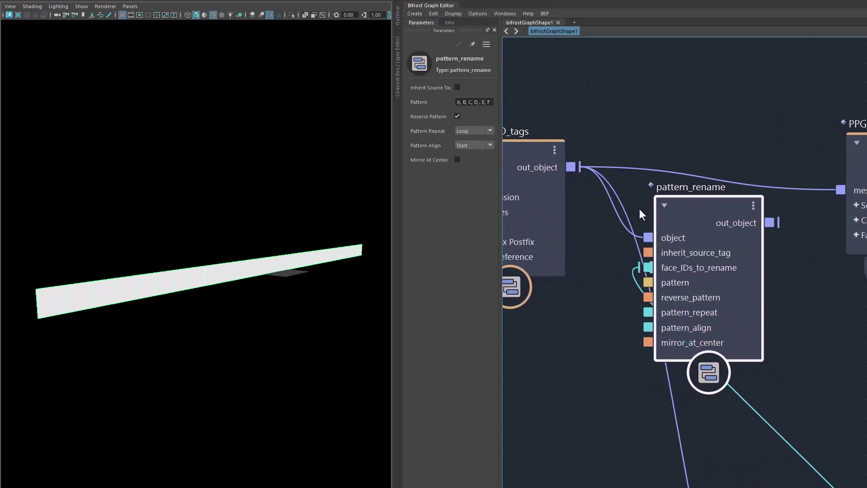
drag(770, 223, 838, 194)
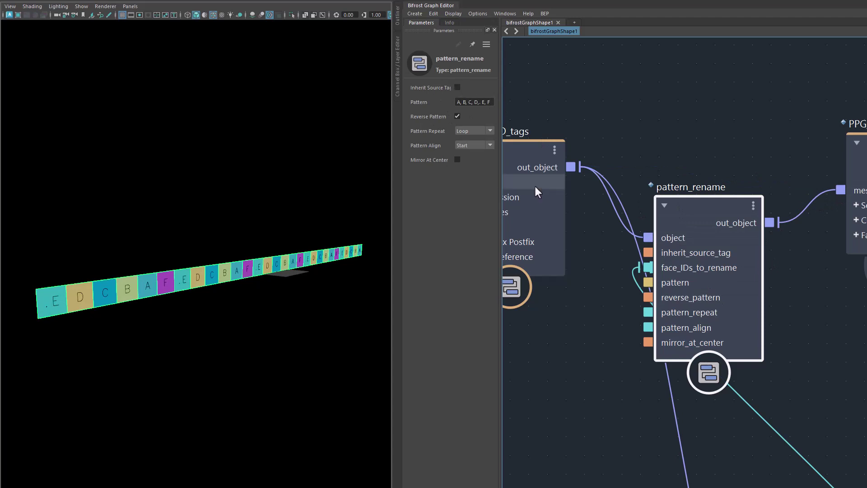
Rearrange the plane, set_face_ID_tags and get_face_info nodes into a tidier layout.
middle_drag(600, 307, 651, 298)
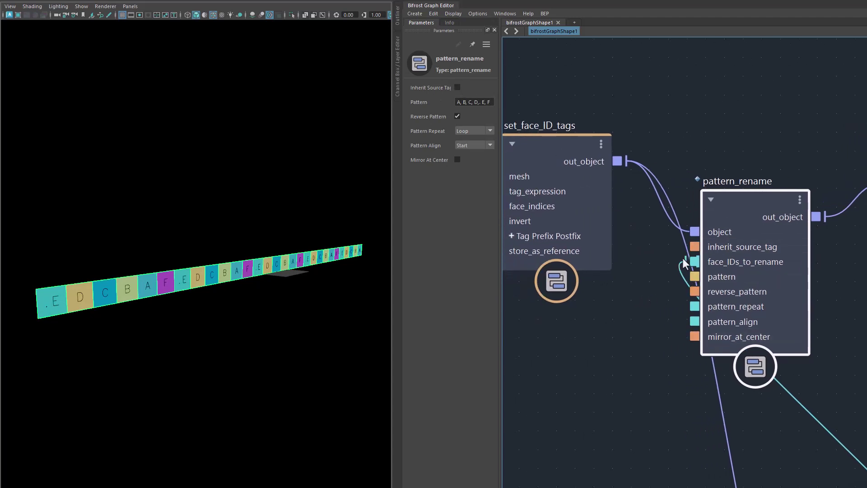
middle_drag(677, 272, 696, 232)
middle_drag(666, 310, 558, 165)
drag(738, 362, 487, 332)
middle_drag(682, 283, 741, 336)
scroll(740, 337, down, 2)
middle_drag(737, 281, 762, 348)
middle_drag(570, 280, 568, 367)
drag(541, 113, 558, 226)
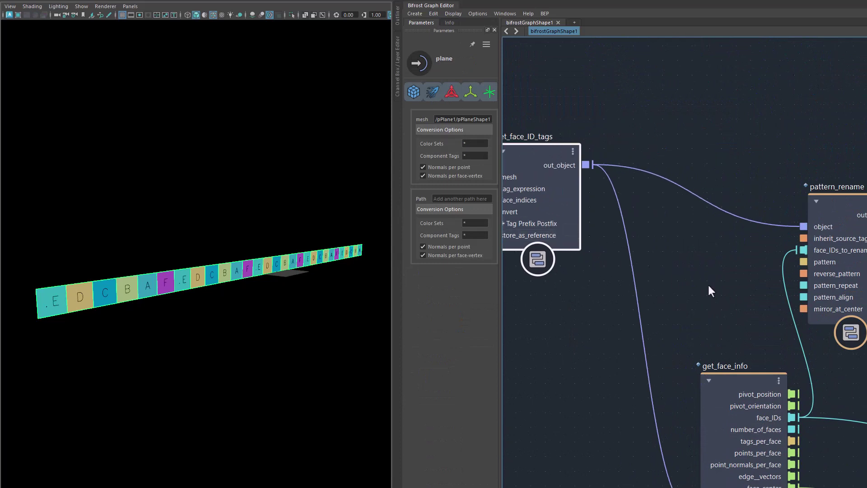
middle_drag(713, 285, 686, 249)
drag(721, 357, 662, 226)
middle_drag(740, 409, 790, 445)
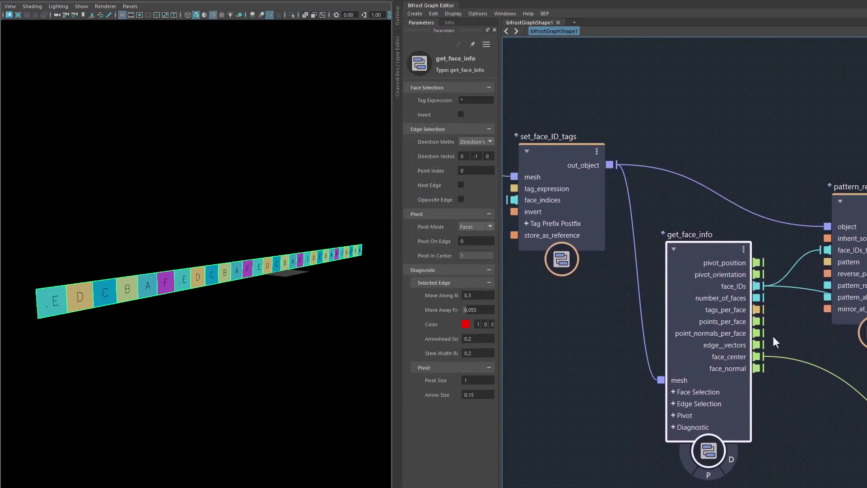
click(473, 100)
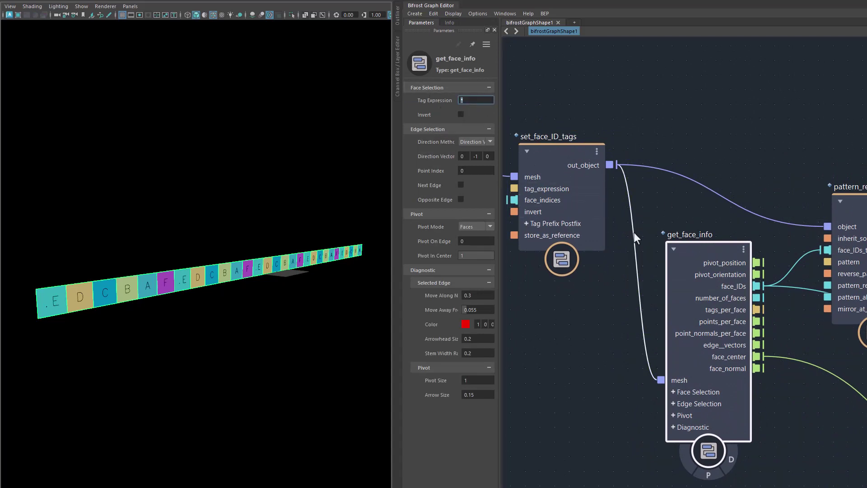
click(673, 392)
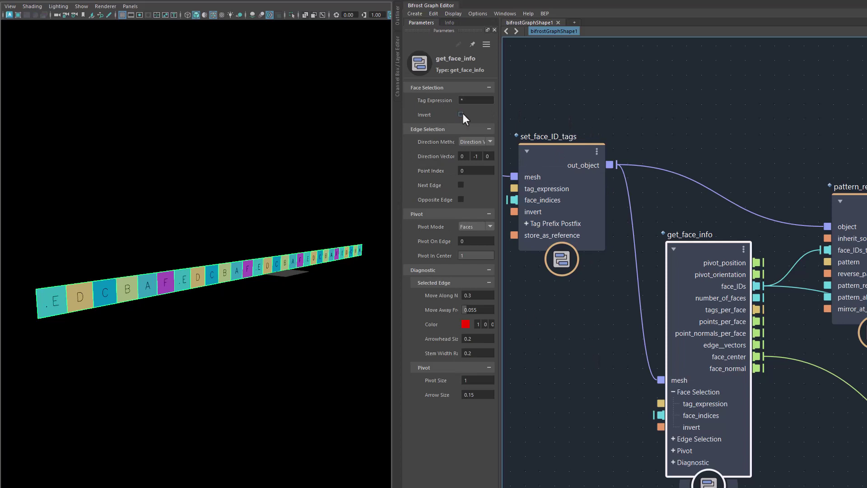
click(673, 391)
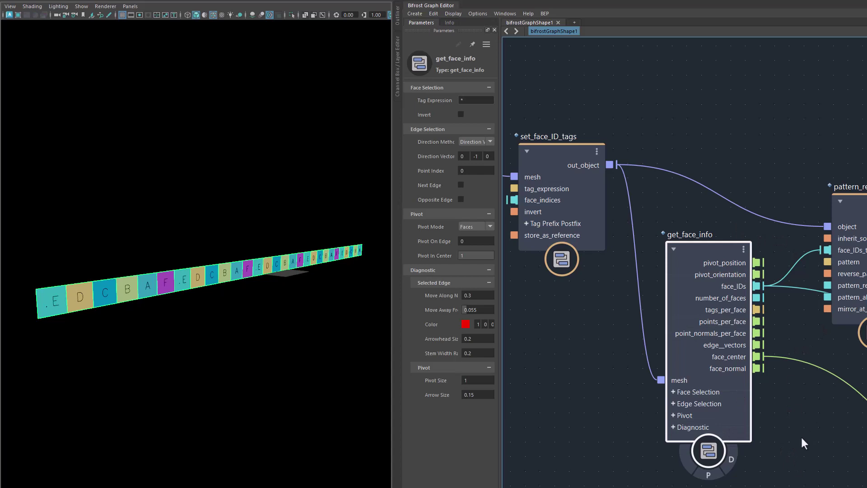
drag(717, 265, 704, 256)
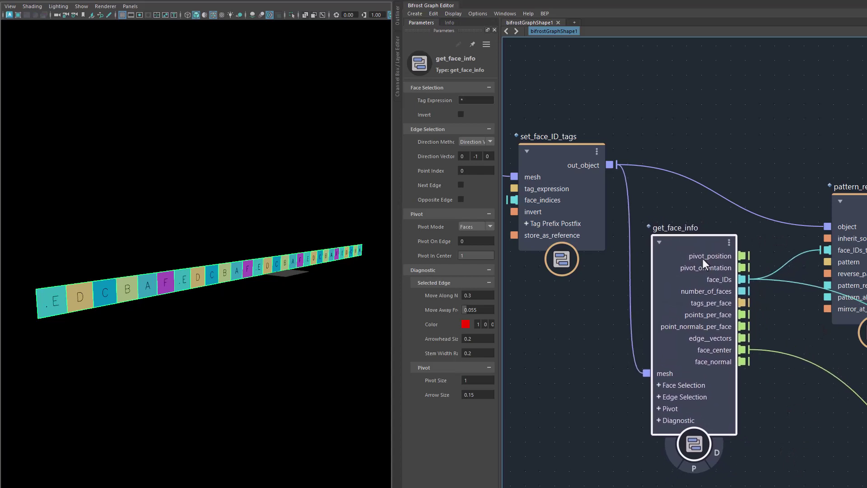
middle_drag(815, 428, 735, 419)
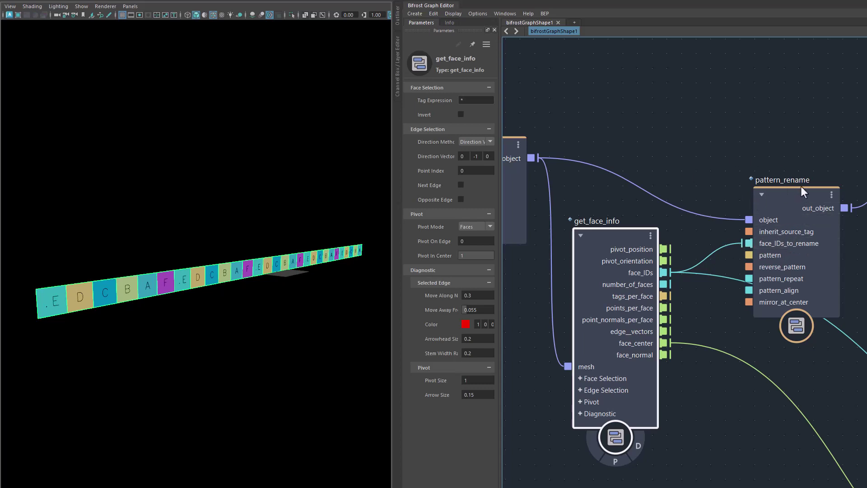
Move polystrip and set_face_ID_tags apart to expose polystrip's mesh1 output.
middle_drag(526, 264, 650, 289)
click(674, 151)
click(562, 188)
drag(563, 188, 758, 186)
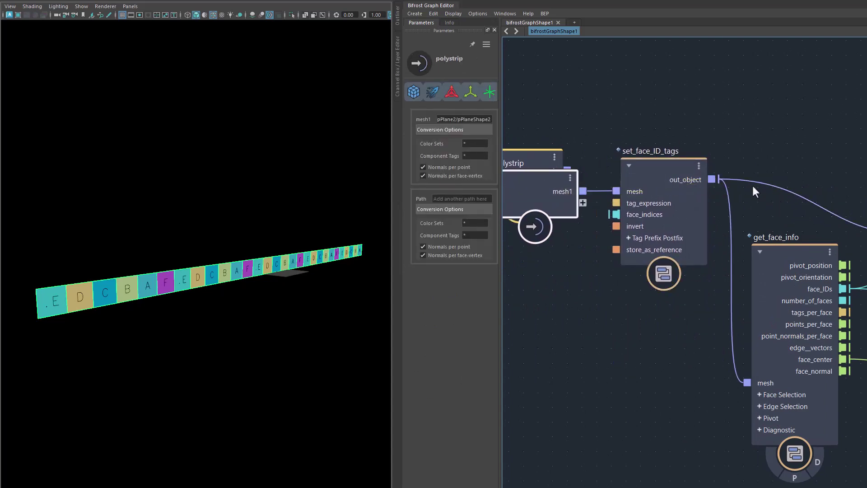
click(752, 183)
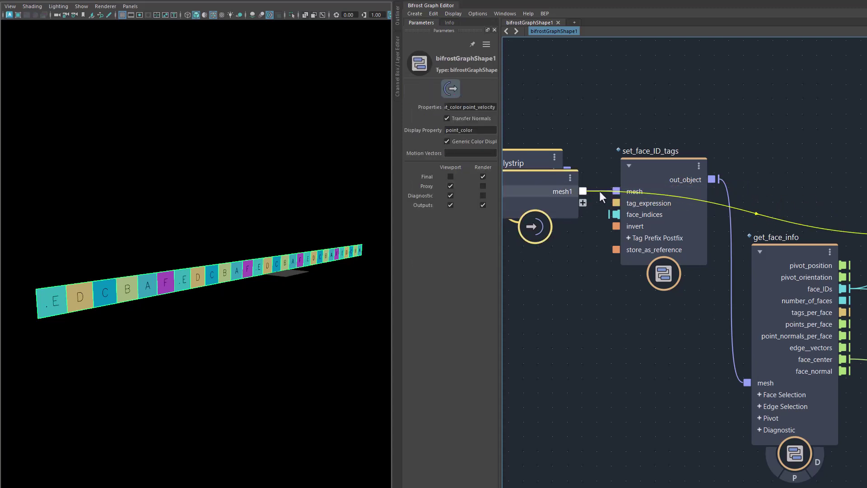
drag(687, 229, 590, 461)
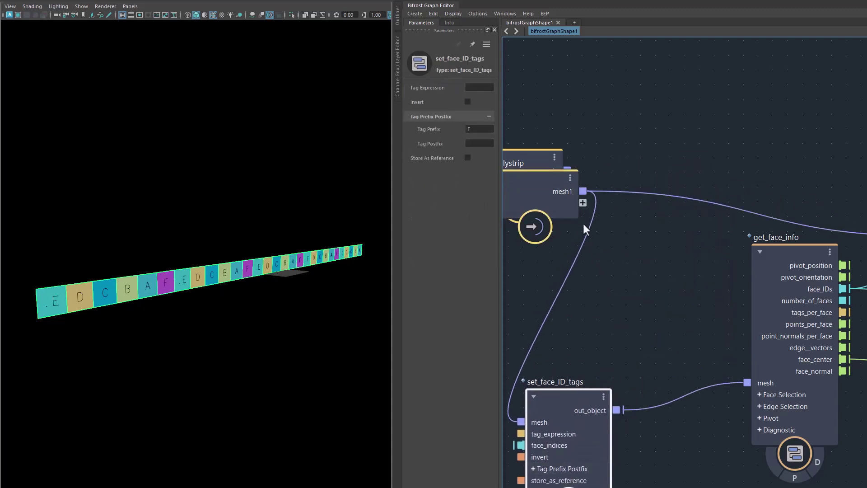
Wire polystrip's mesh1 into get_face_info's mesh input and tidy the surrounding nodes.
drag(583, 191, 747, 383)
drag(597, 438, 516, 463)
middle_drag(635, 371, 537, 363)
middle_drag(726, 411, 700, 399)
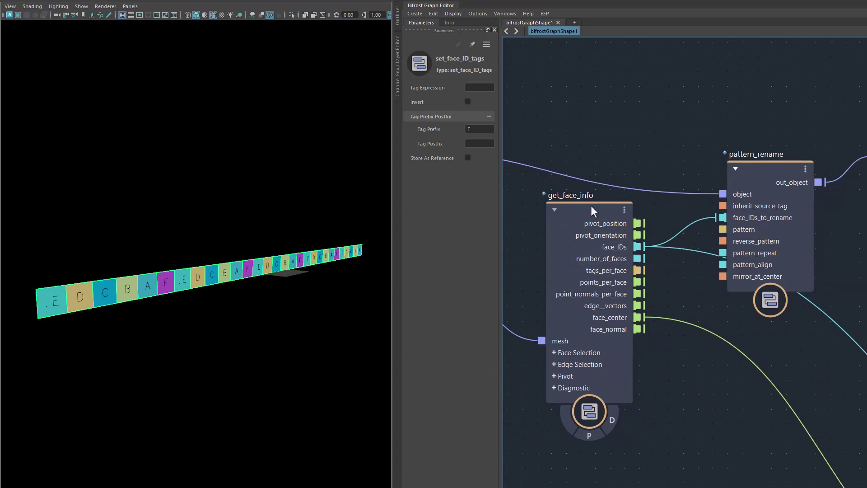
drag(591, 209, 594, 233)
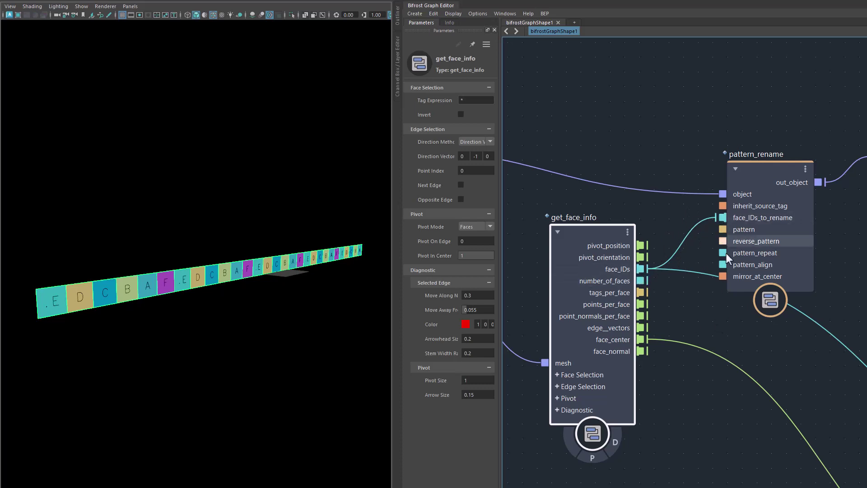
Turn off Reverse Pattern on pattern_rename and delete the stray period after D in Pattern.
click(766, 166)
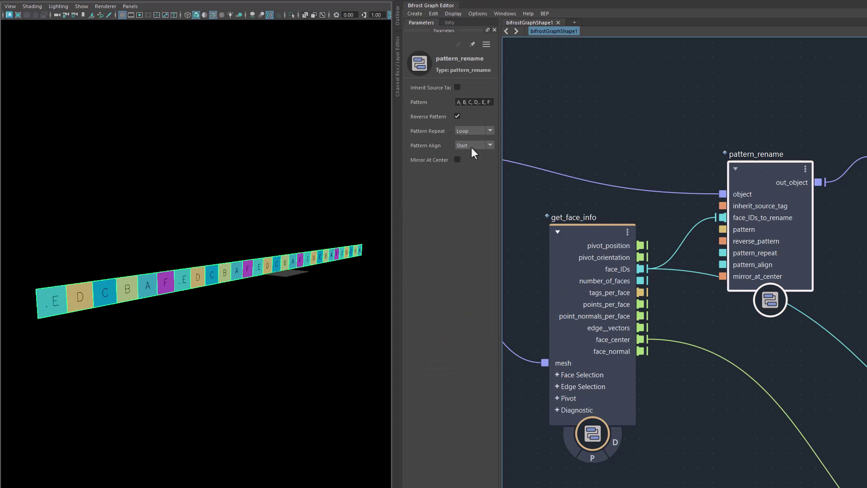
click(458, 117)
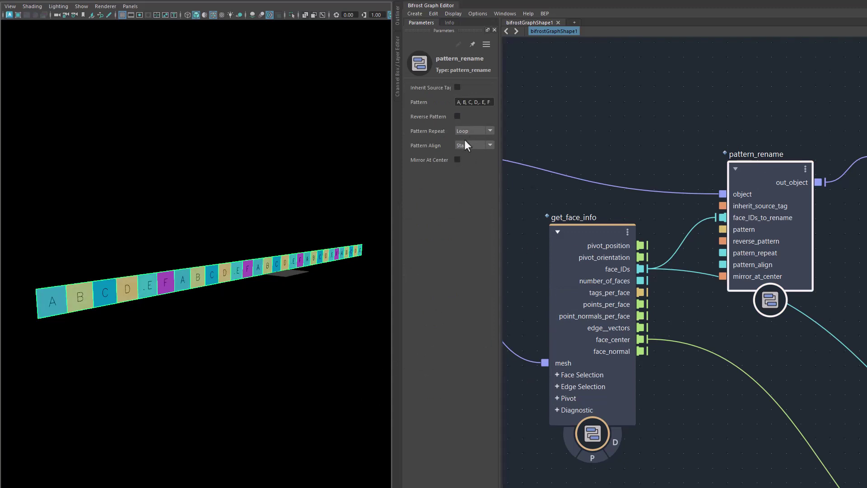
drag(500, 153, 524, 156)
click(502, 102)
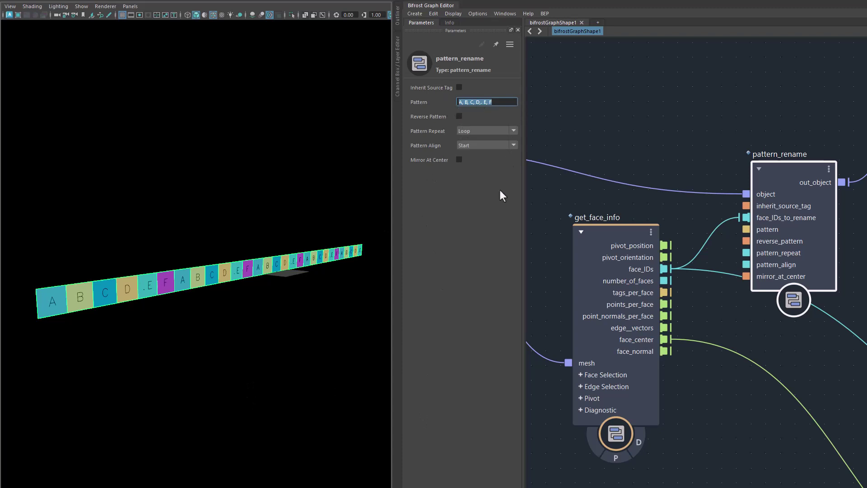
key(Return)
click(484, 102)
key(BackSpace)
key(Return)
Try Bounce, then Bounce+, as pattern_rename's Pattern Repeat mode.
click(483, 131)
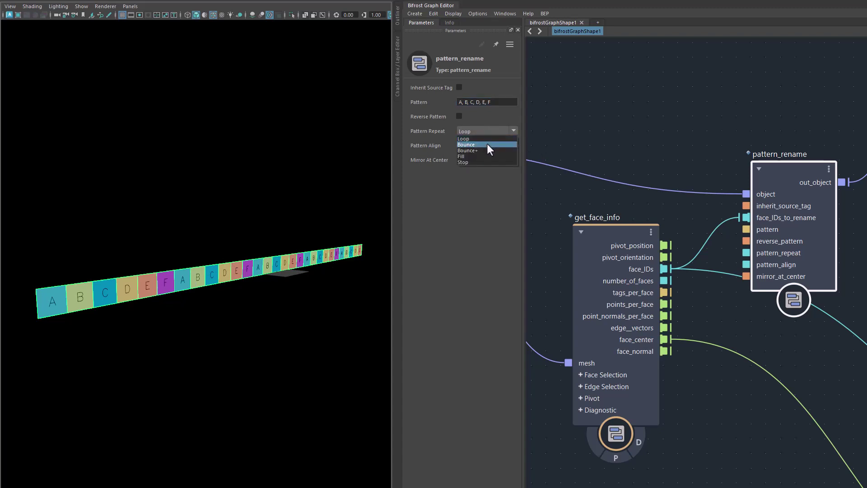
click(487, 145)
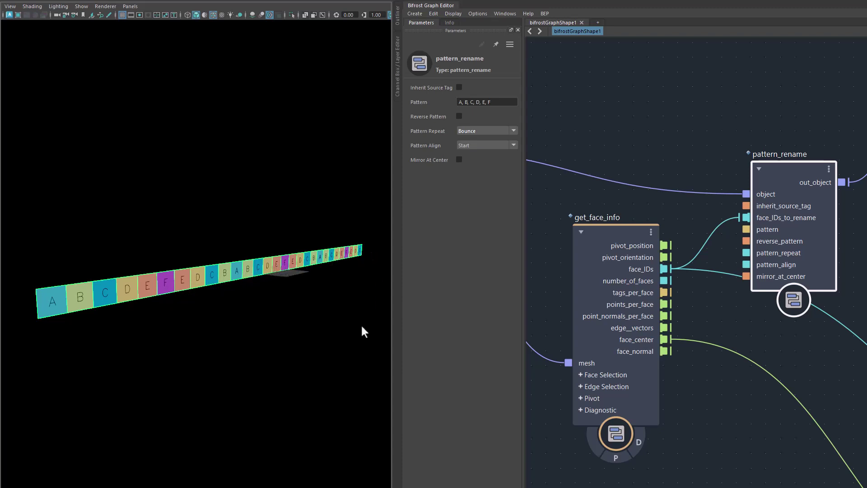
click(480, 132)
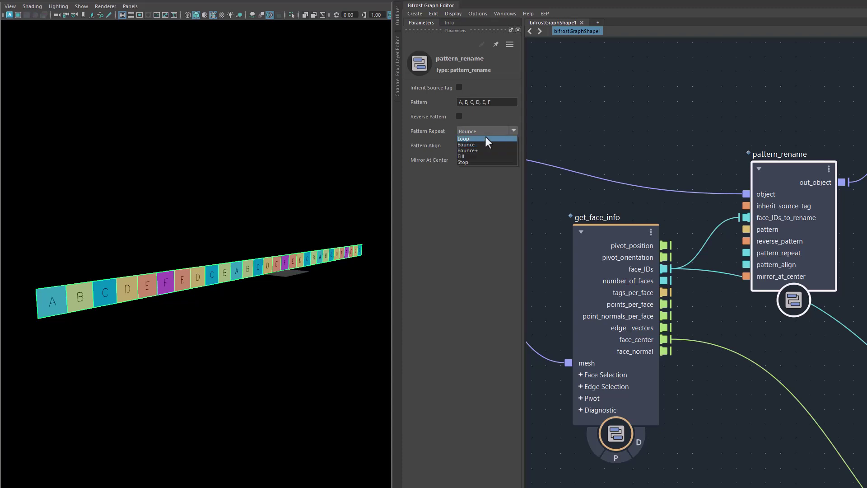
click(492, 150)
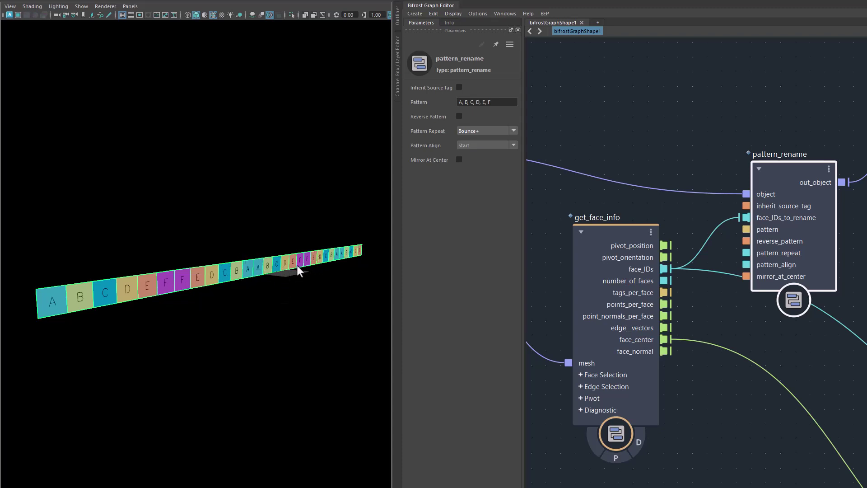
click(491, 131)
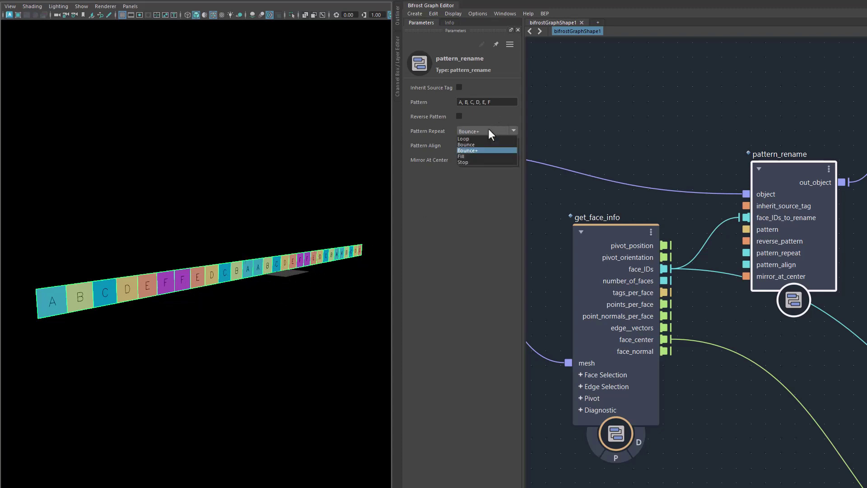
Try Fill, then set Pattern Repeat to Stop and Pattern Align to End.
click(469, 156)
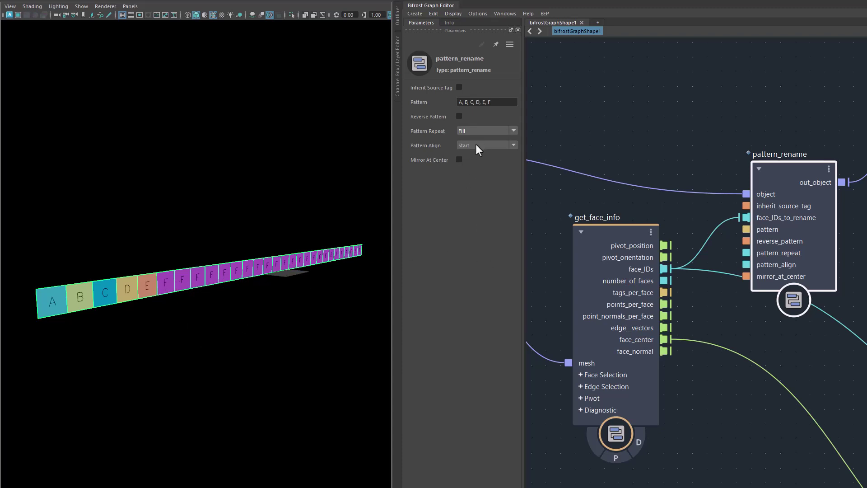
click(477, 131)
click(478, 163)
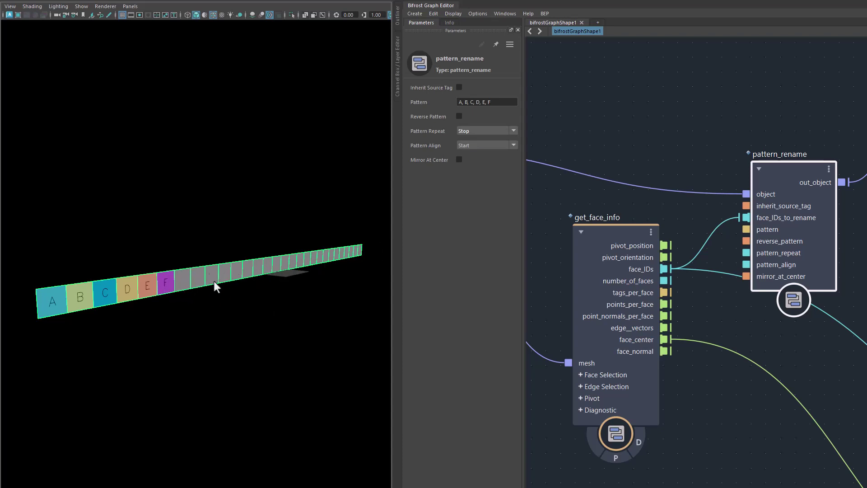
click(478, 131)
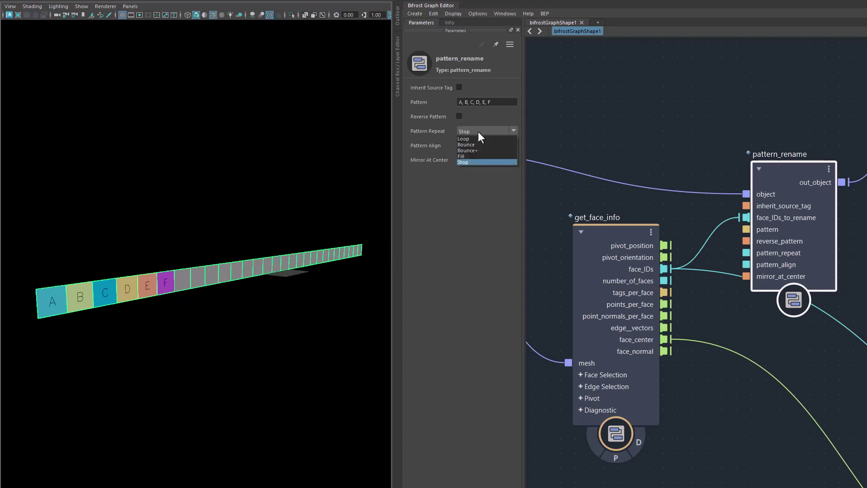
click(476, 310)
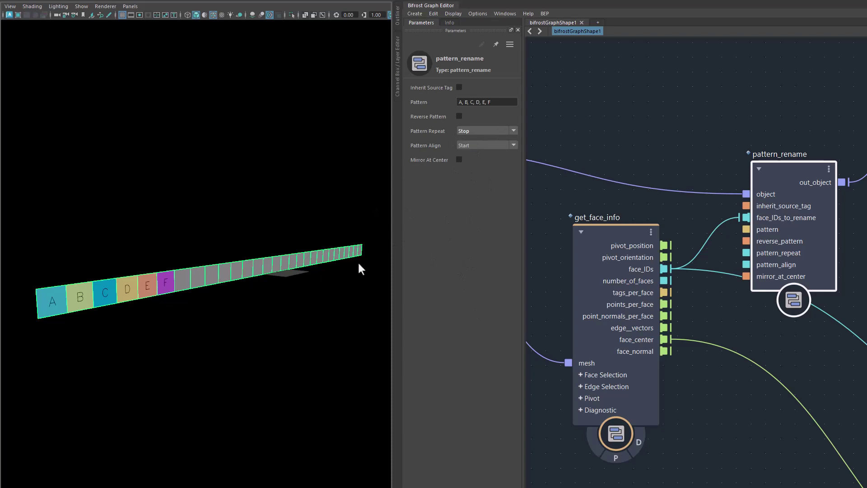
click(479, 145)
click(478, 160)
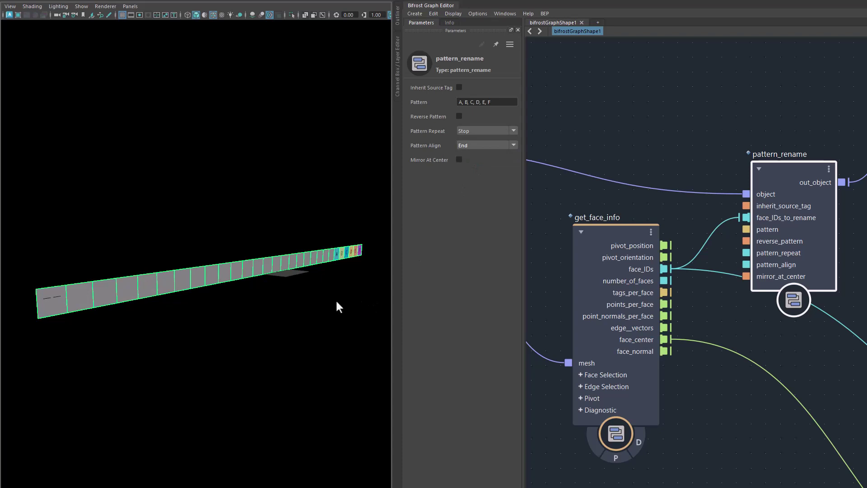
alt+drag(331, 305, 354, 266)
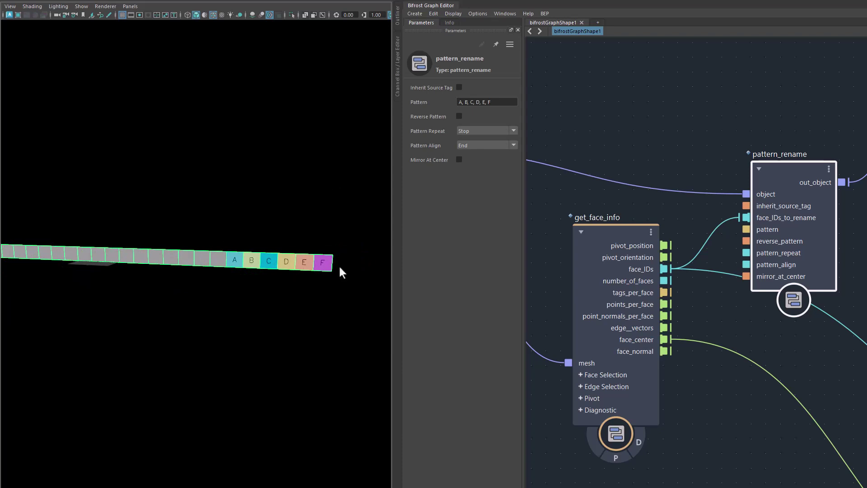
Try Fill and Bounce+ repeat modes, then settle Pattern Repeat on Loop.
click(479, 130)
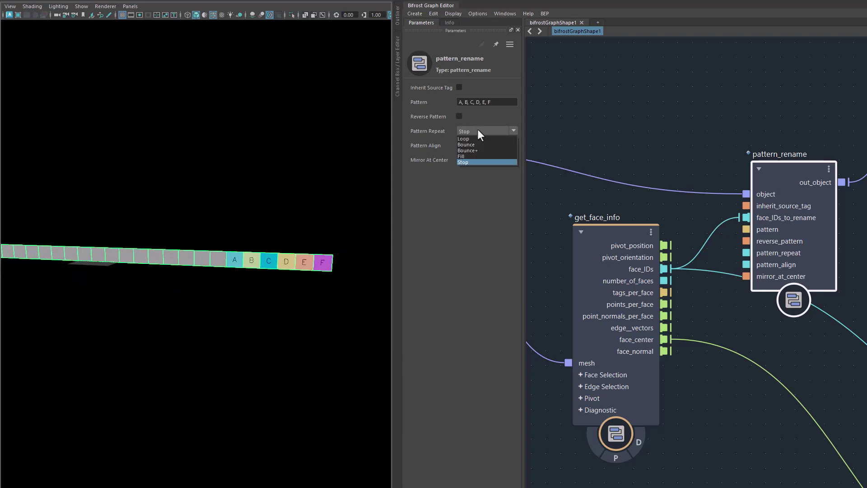
click(478, 157)
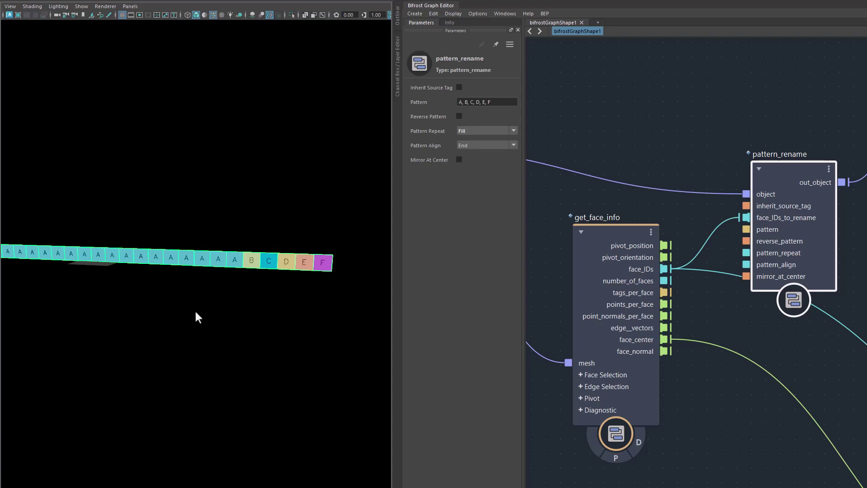
alt+drag(209, 320, 240, 283)
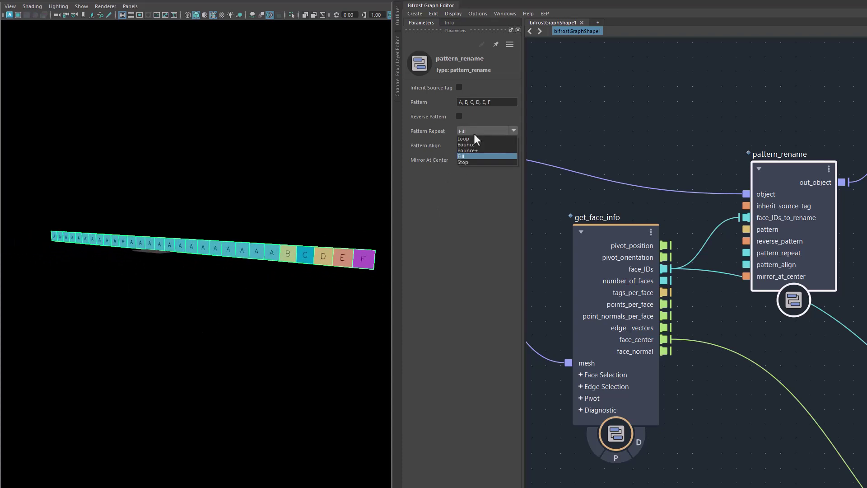
click(469, 150)
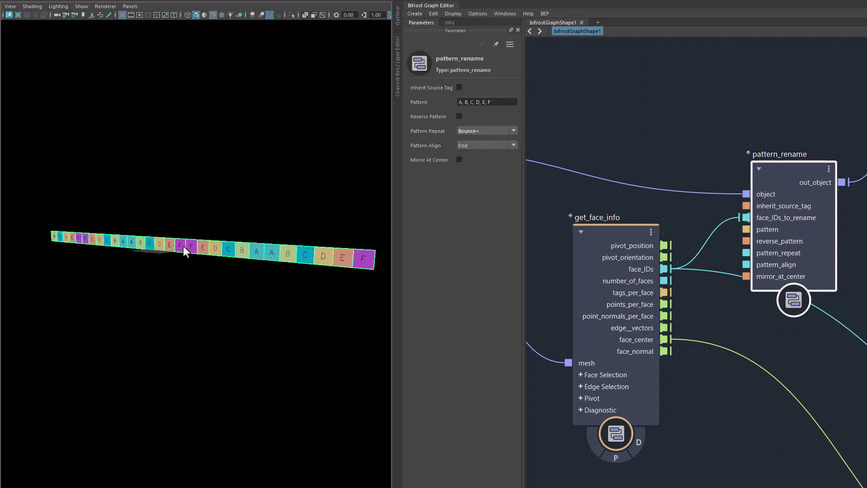
click(471, 132)
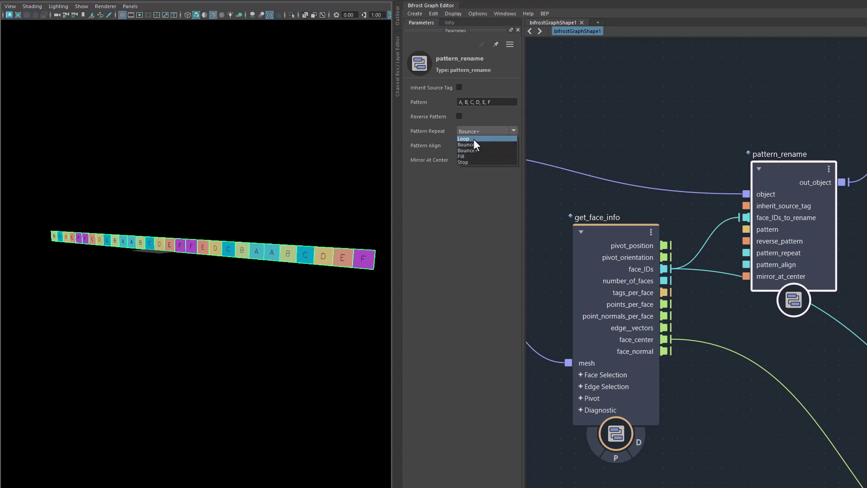
click(473, 139)
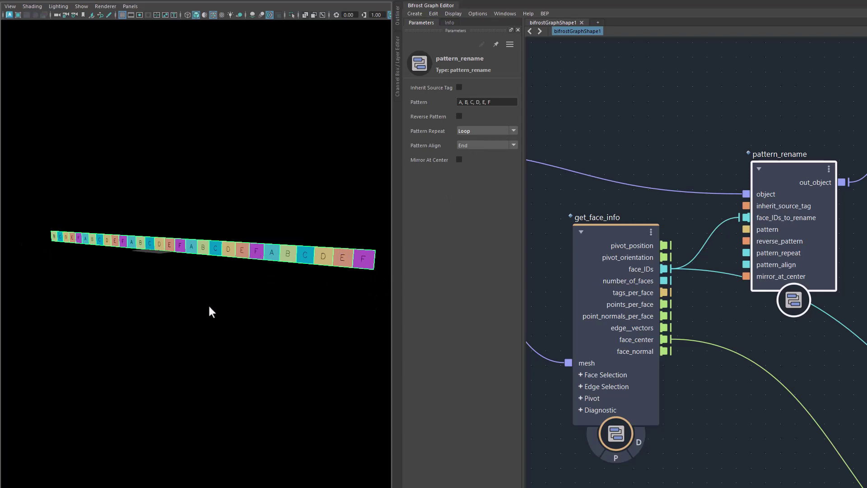
alt+drag(194, 316, 341, 351)
alt+drag(242, 330, 230, 331)
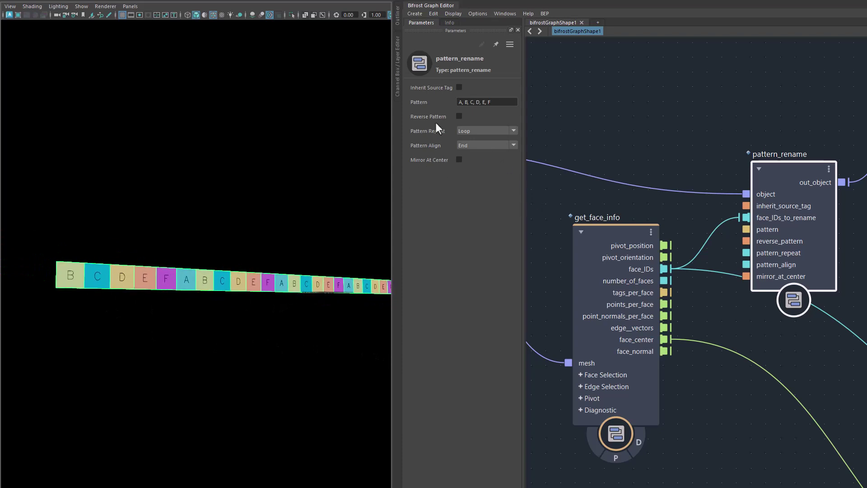
Toggle Reverse Pattern on and off, then set Pattern Align to Start.
click(459, 116)
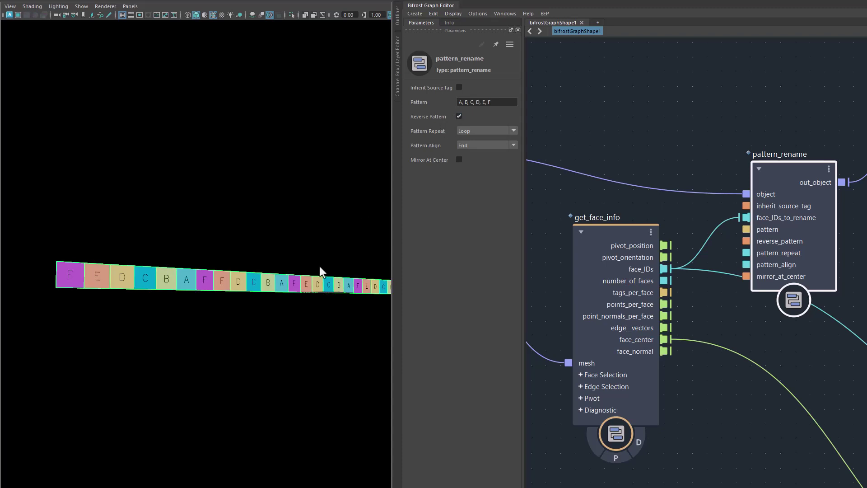
click(459, 117)
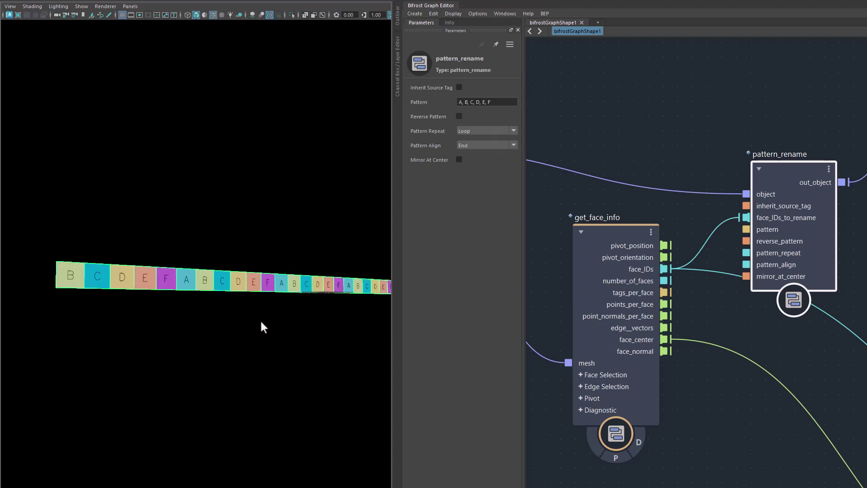
alt+middle_drag(253, 327, 210, 303)
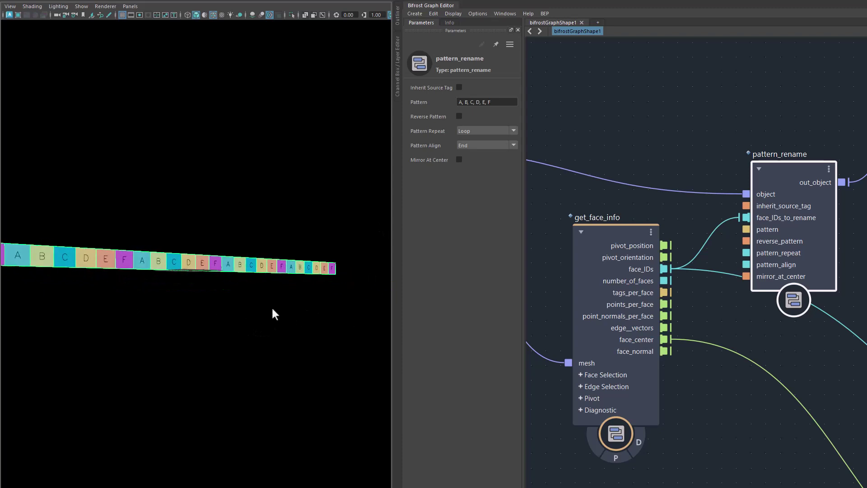
alt+right_drag(256, 313, 408, 217)
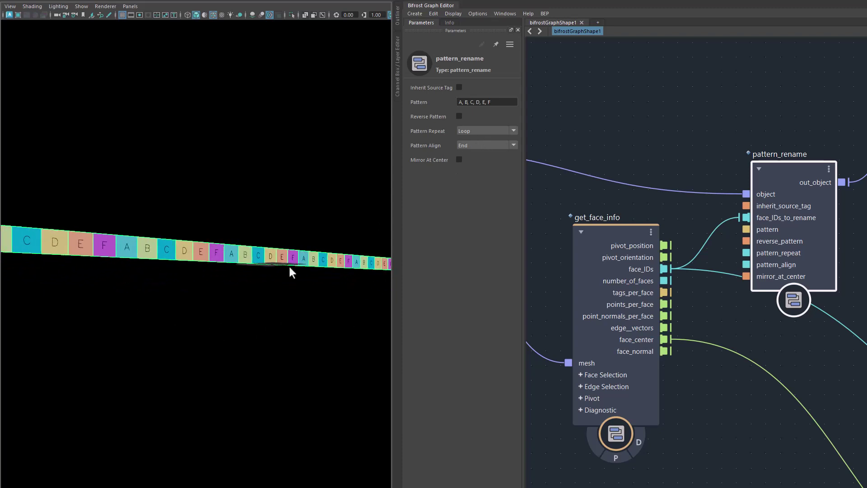
alt+right_drag(292, 277, 251, 326)
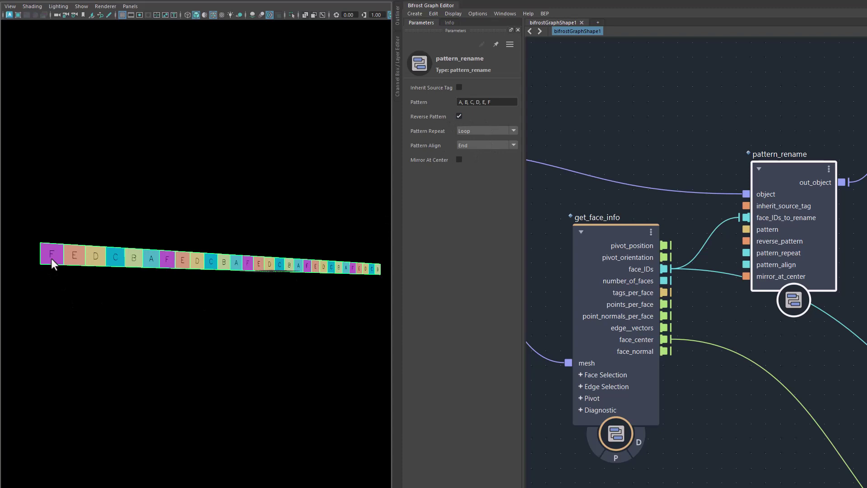
click(468, 145)
click(465, 153)
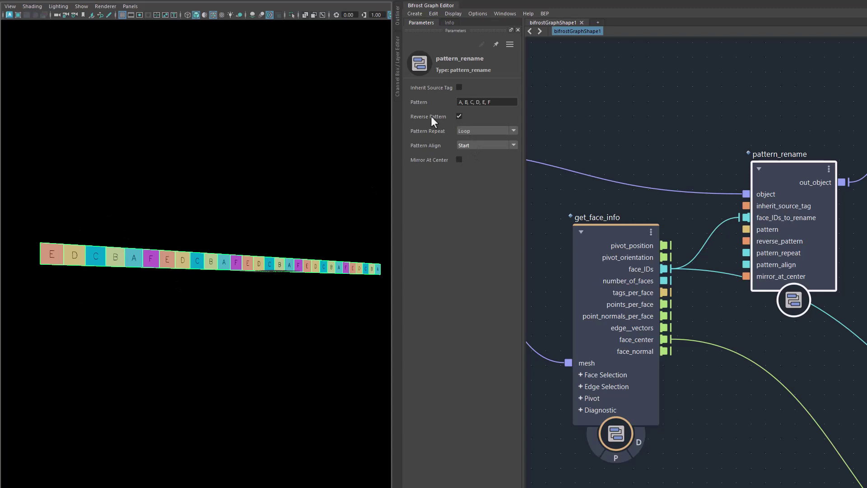
Compare reversed End-aligned letters, then return to forward order aligned to Start.
click(459, 117)
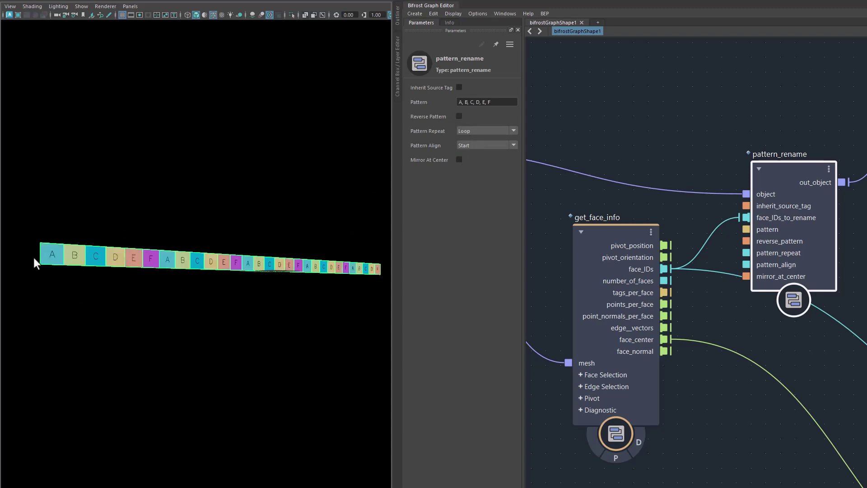
click(460, 117)
click(482, 145)
click(480, 159)
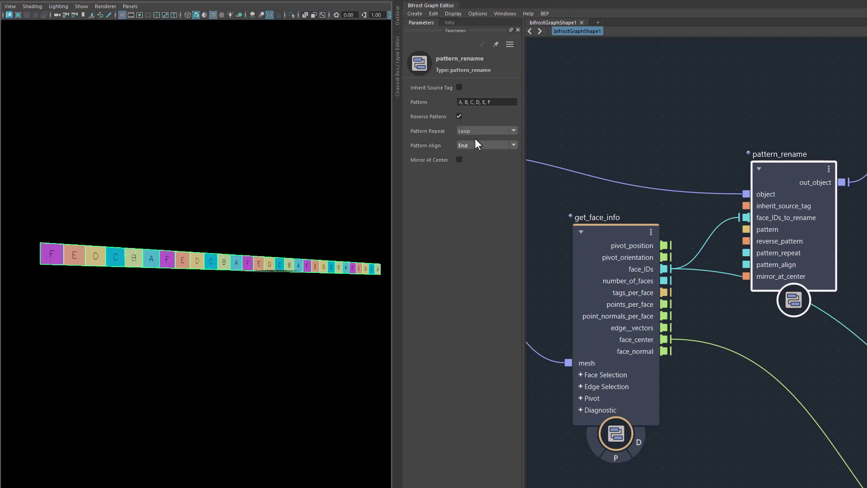
click(459, 116)
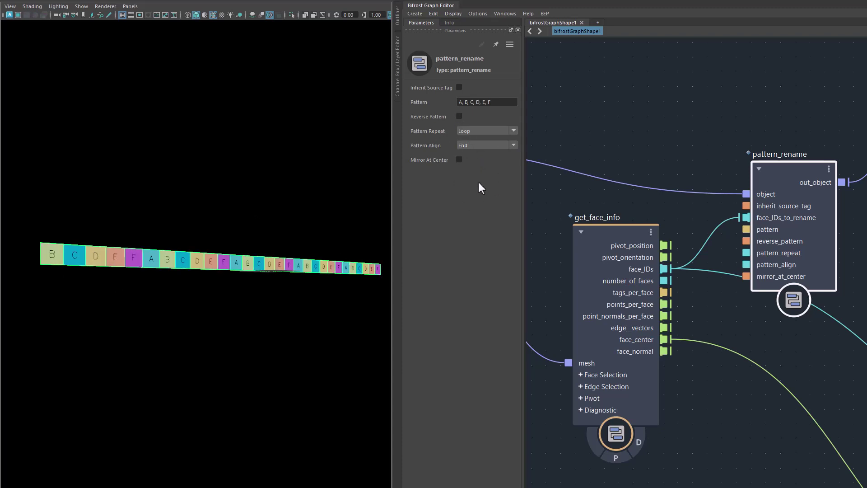
click(481, 145)
click(484, 151)
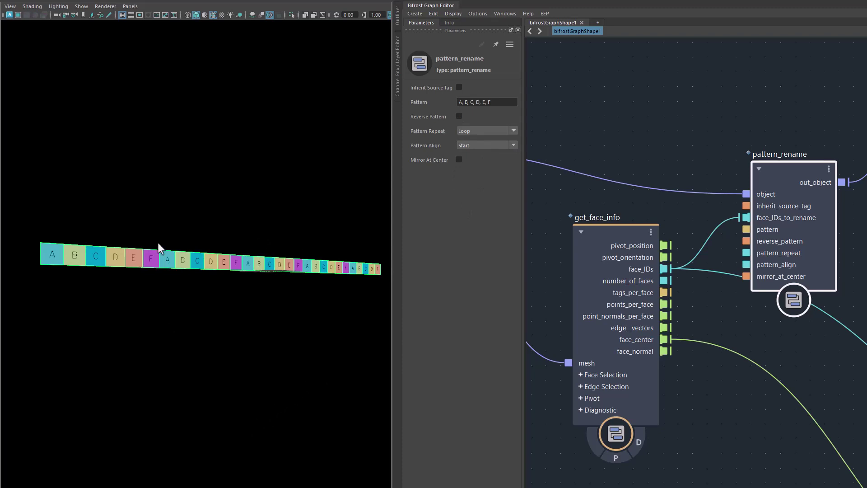
Keep Pattern Align at Start, set Pattern Repeat to Stop and tick Mirror At Center.
click(485, 145)
click(482, 153)
click(481, 132)
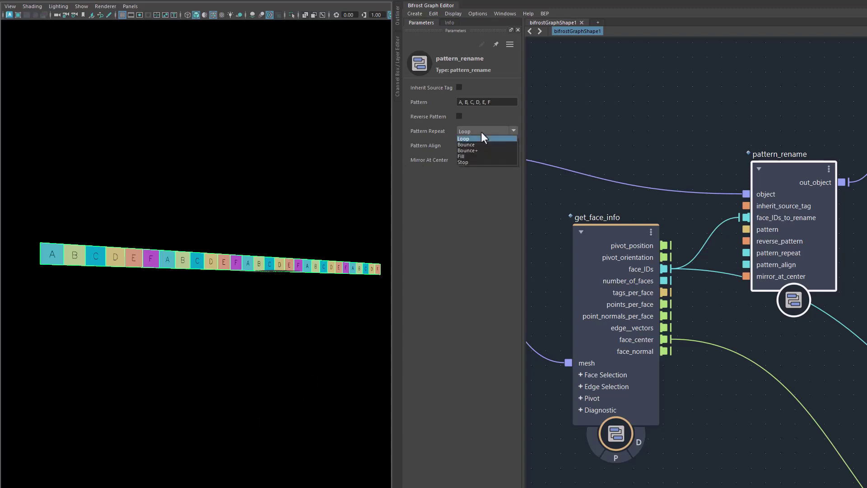
click(479, 161)
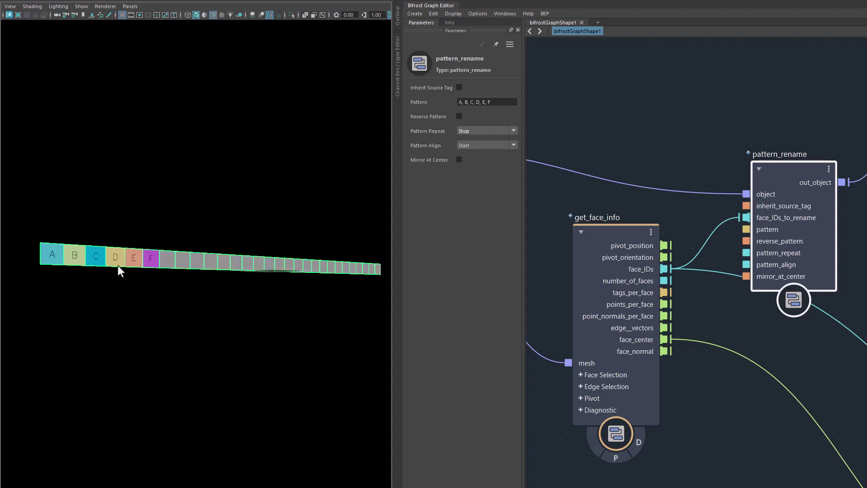
click(459, 160)
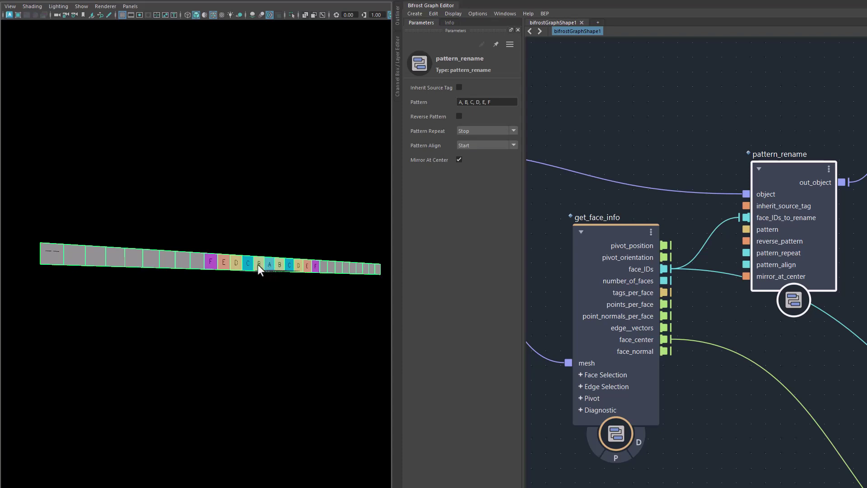
Try Fill and Bounce+ repeat modes, then set Pattern Repeat to Loop.
click(470, 130)
click(471, 155)
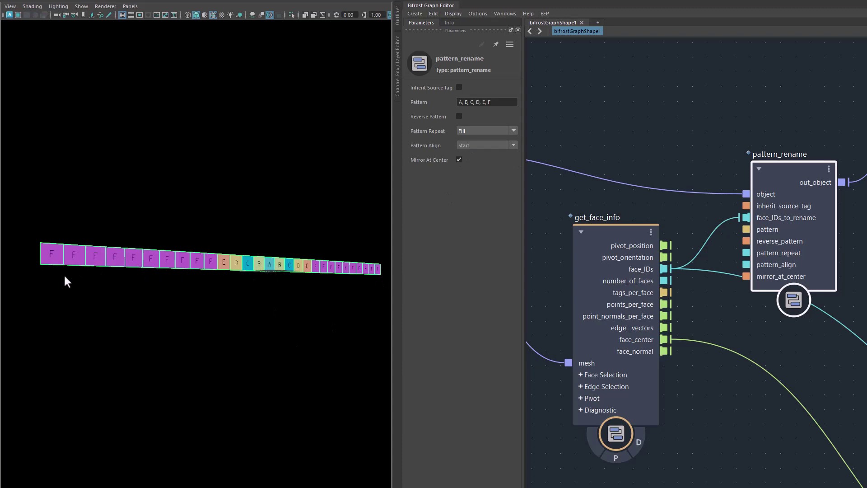
click(461, 131)
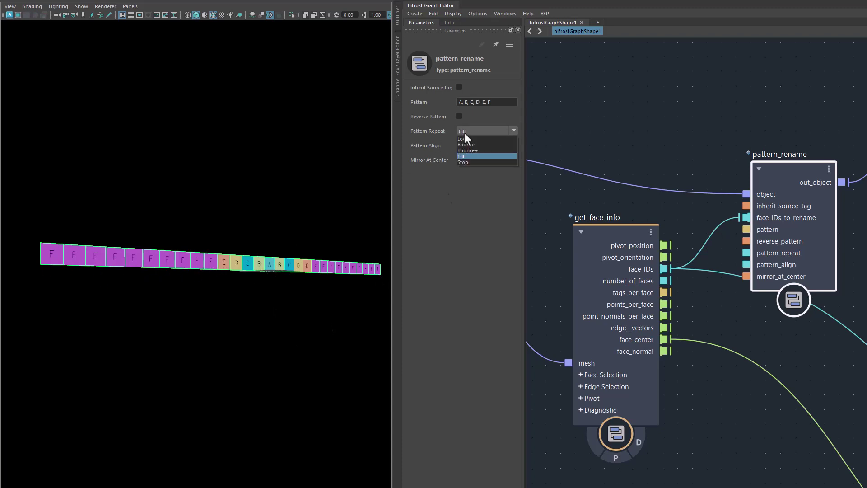
click(467, 151)
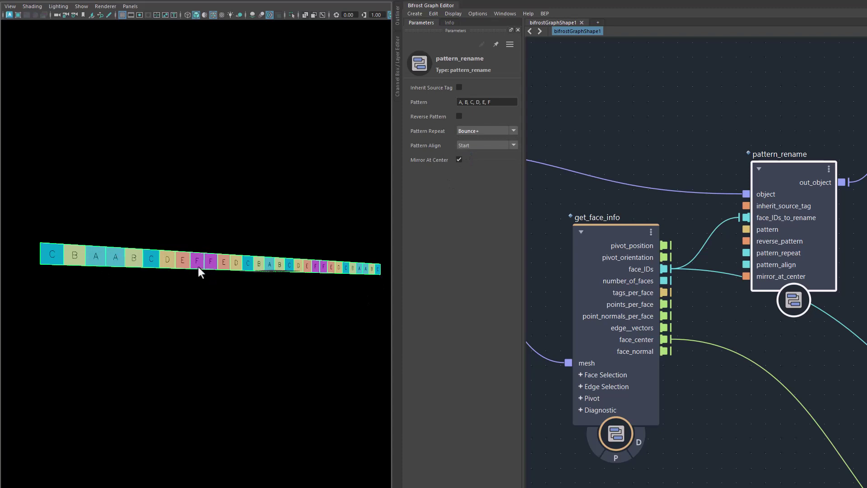
click(473, 133)
click(476, 137)
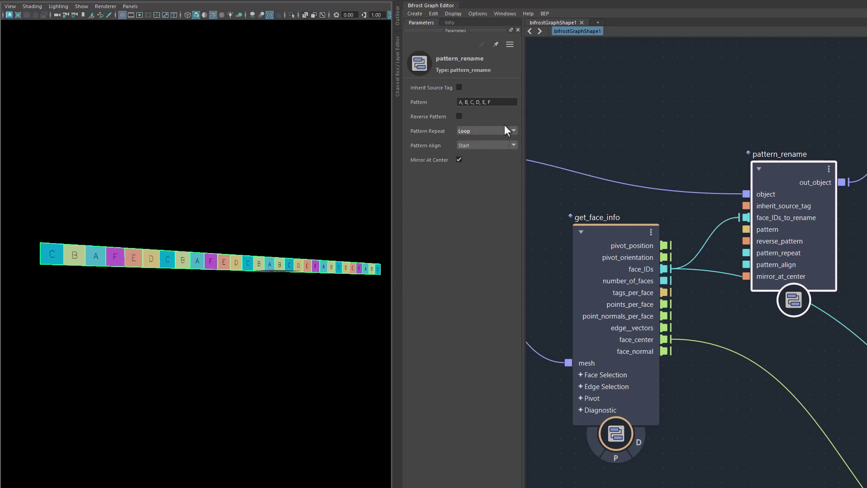
Show pPlane2's Channel Box and set polyPlane2 Subdivisions Width to 30, then back to 29.
click(396, 26)
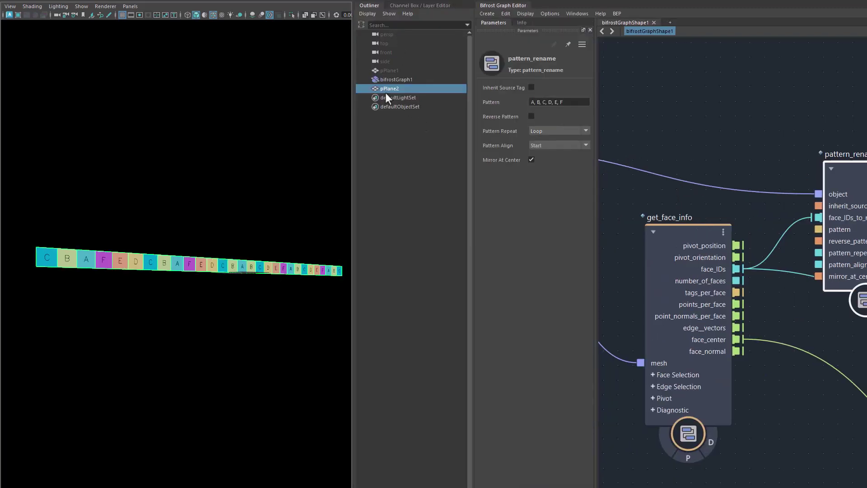
click(408, 8)
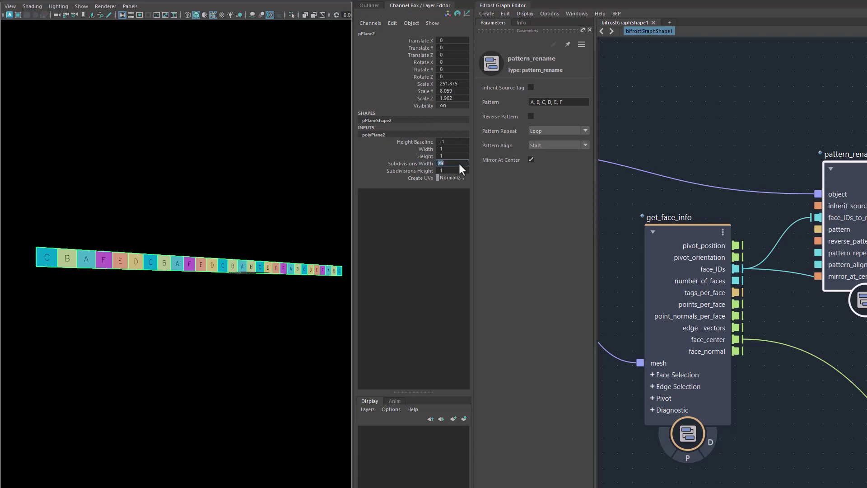
text(30)
key(Return)
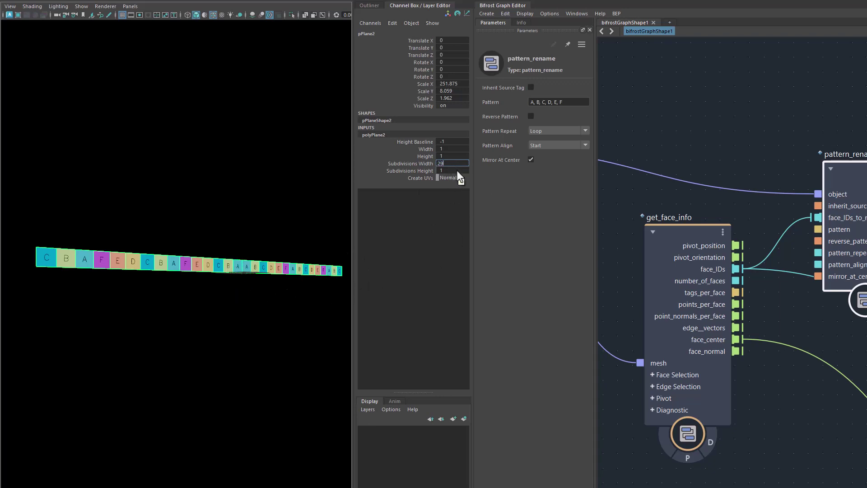
key(Return)
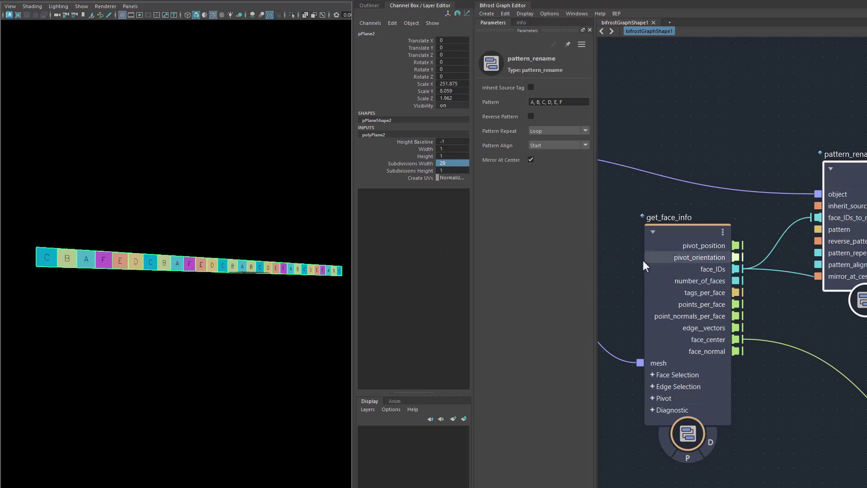
Untick Mirror At Center and empty the Pattern field, briefly toggling Inherit Source Tag.
click(531, 160)
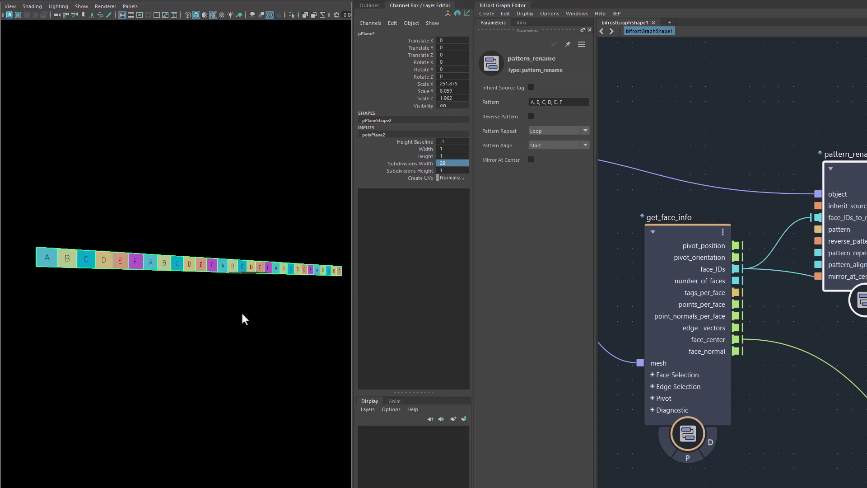
alt+right_drag(213, 333, 226, 358)
alt+drag(225, 350, 273, 286)
click(568, 102)
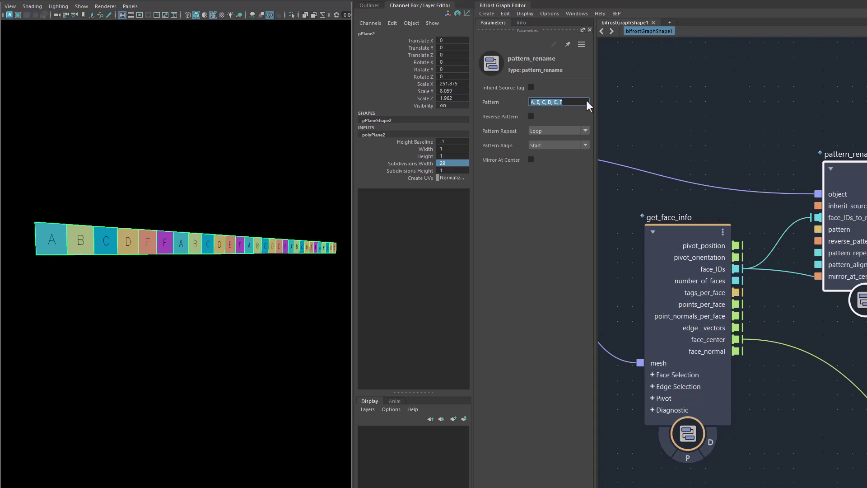
key(BackSpace)
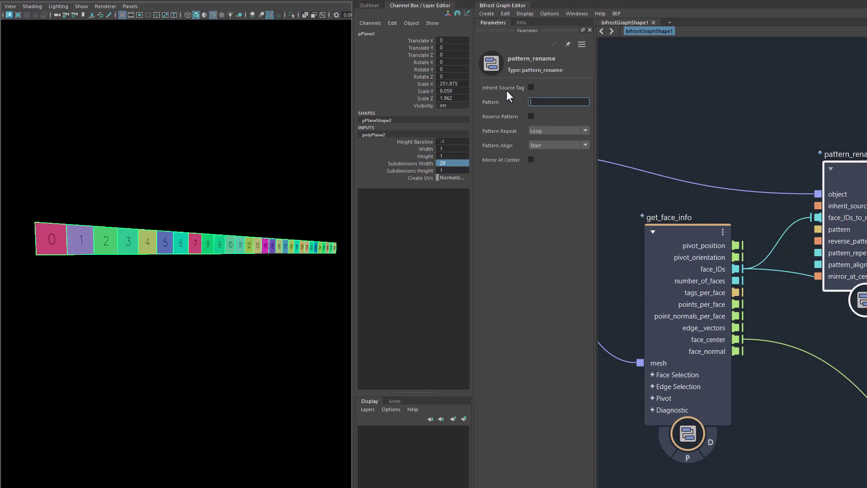
click(531, 87)
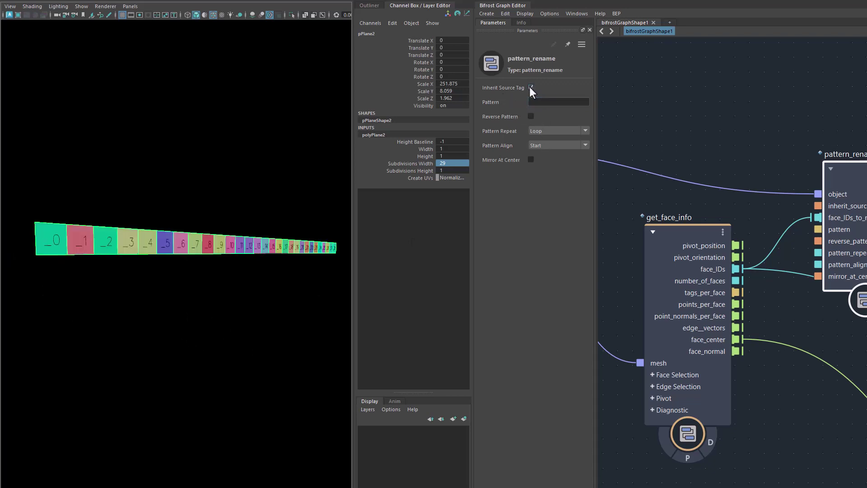
click(530, 88)
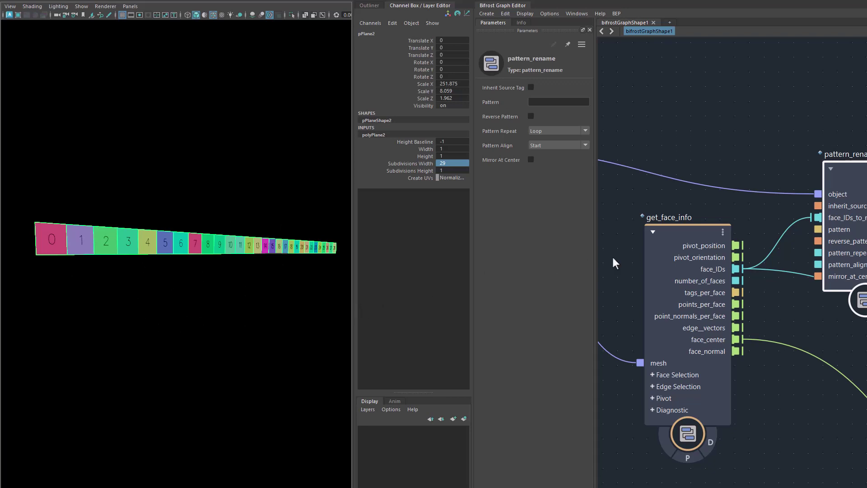
click(555, 102)
Move PPG_diagnostc and pattern_rename aside and line up vector3_to_scalar and cluster_values beside get_face_info.
scroll(821, 443, down, 5)
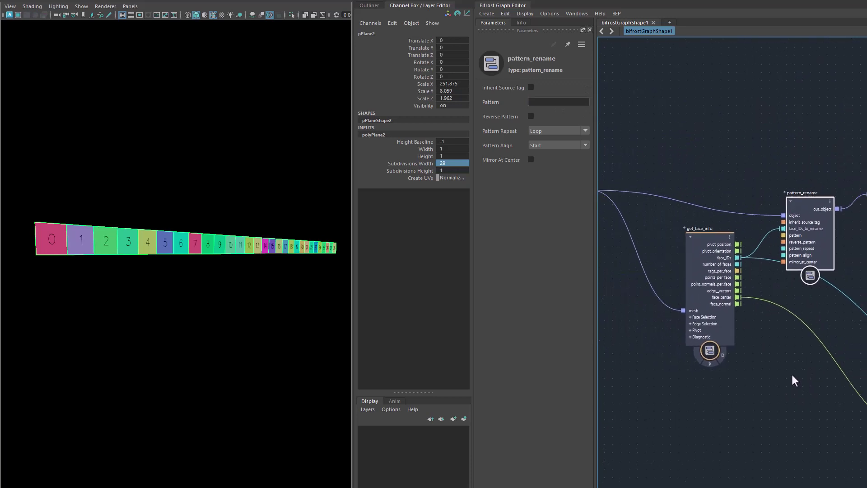
middle_drag(772, 364, 709, 189)
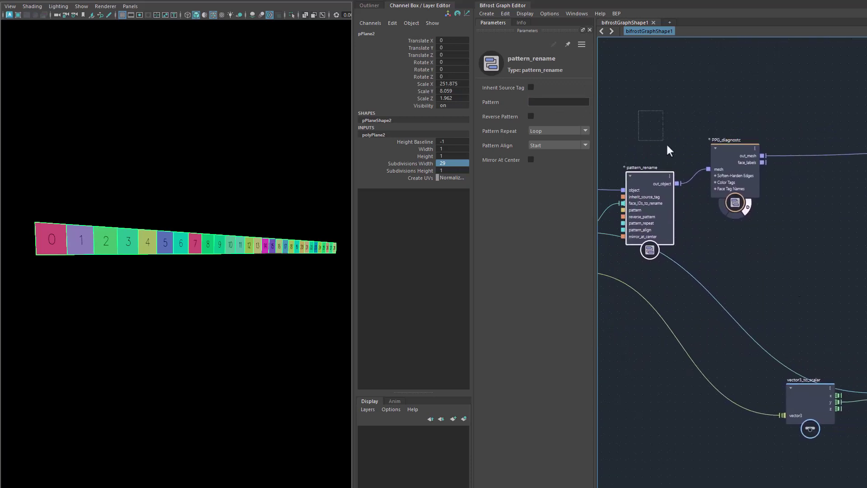
drag(726, 170, 866, 194)
drag(802, 317, 706, 321)
middle_drag(706, 321, 834, 259)
drag(833, 256, 851, 227)
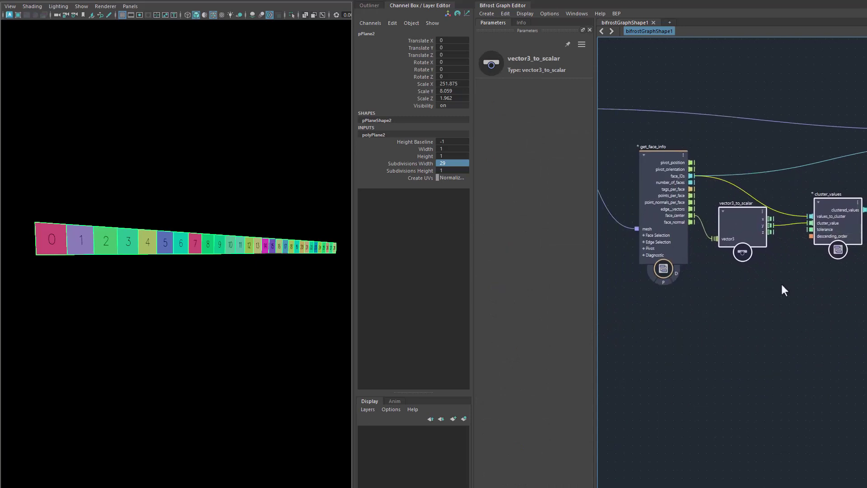
Zoom in on cluster_values, show its parameters and nudge it slightly right.
middle_drag(781, 282, 675, 293)
scroll(716, 300, up, 5)
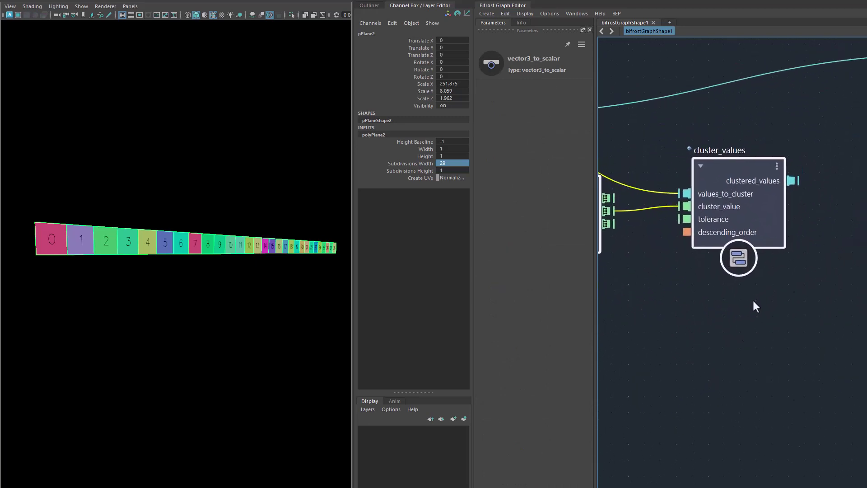
click(723, 175)
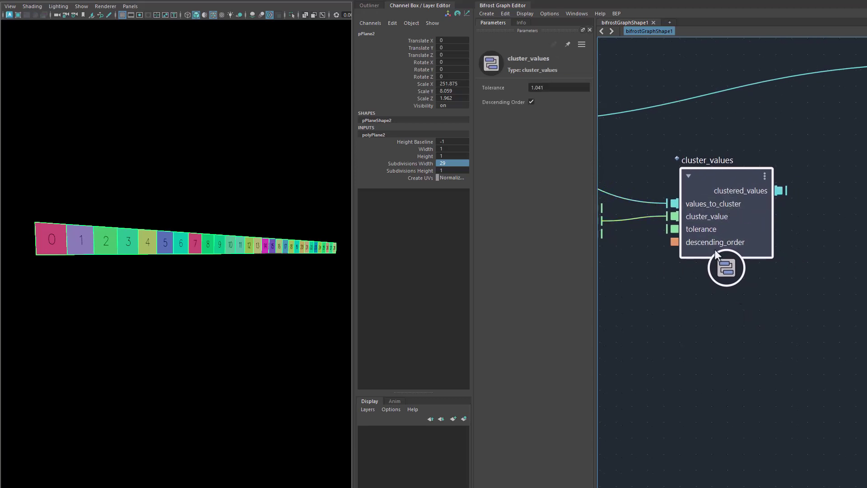
drag(728, 173, 746, 169)
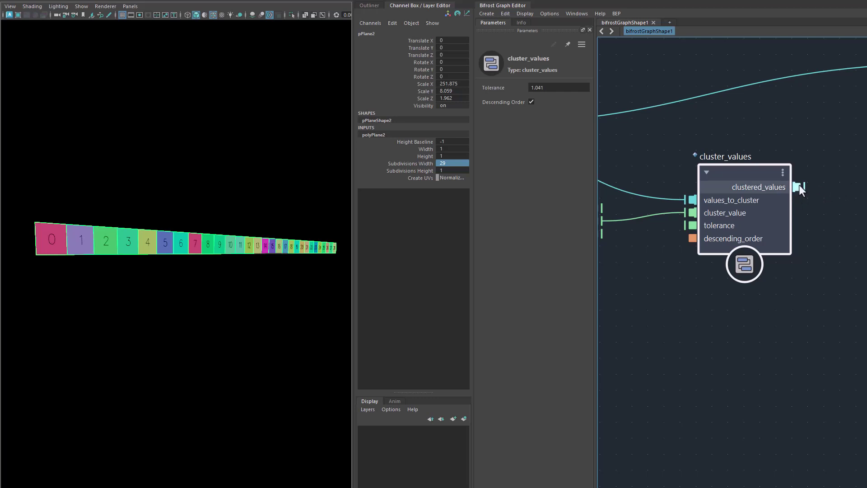
Check the values_to_cluster wire, then select get_face_info and start editing its face tag expression.
click(646, 193)
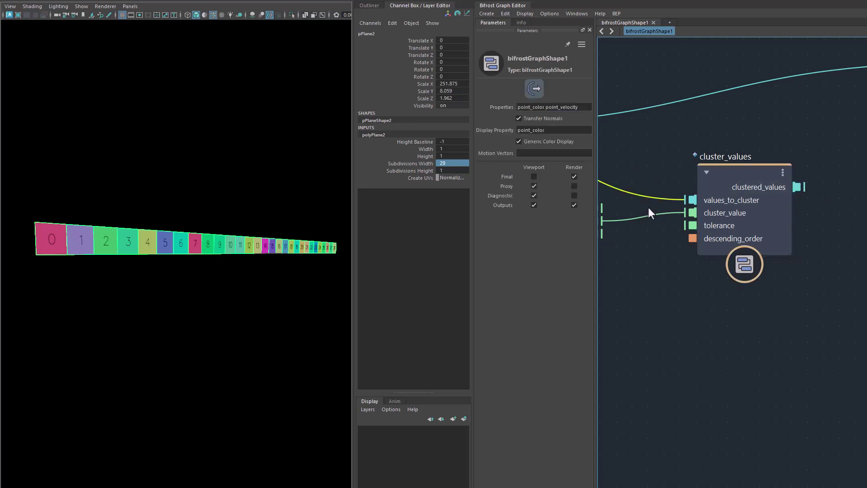
click(813, 215)
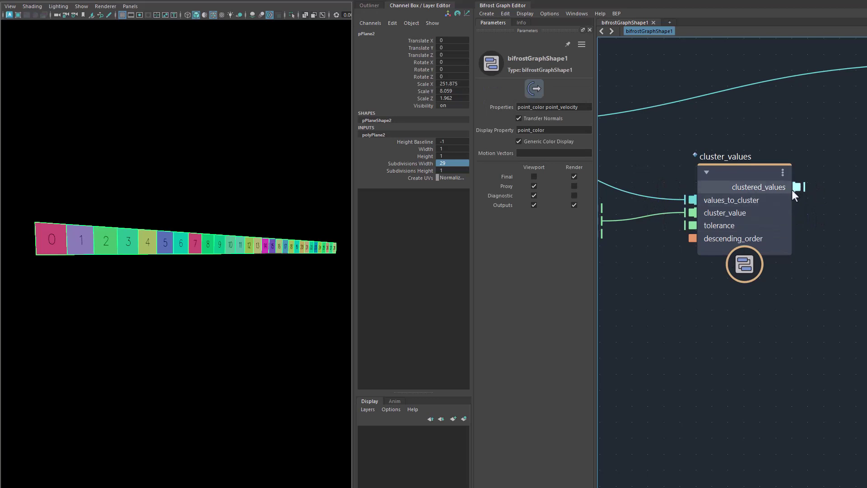
middle_drag(687, 375, 785, 328)
scroll(749, 343, down, 3)
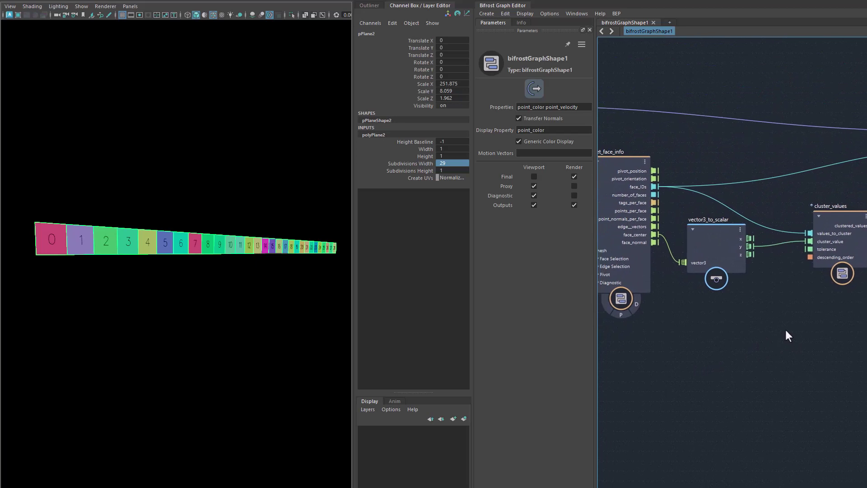
click(625, 164)
click(553, 100)
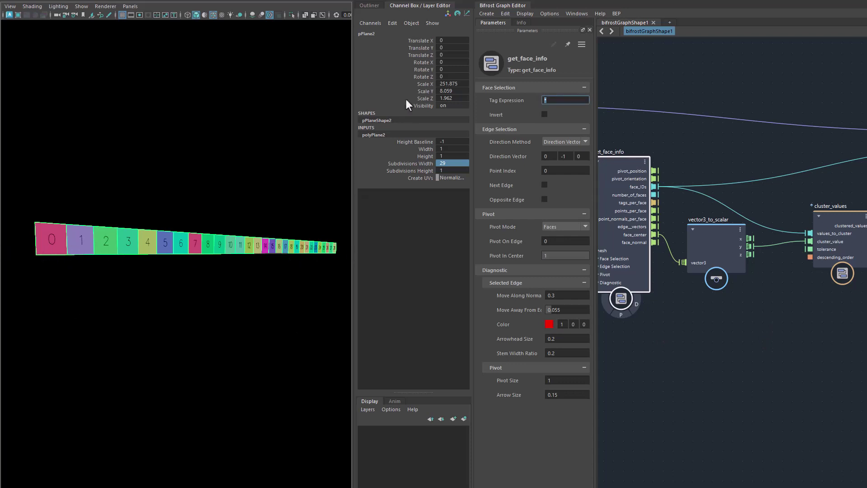
Select pPlane1 and pPlane2 in the outliner and hide pPlane2 in the viewport.
click(368, 6)
click(394, 71)
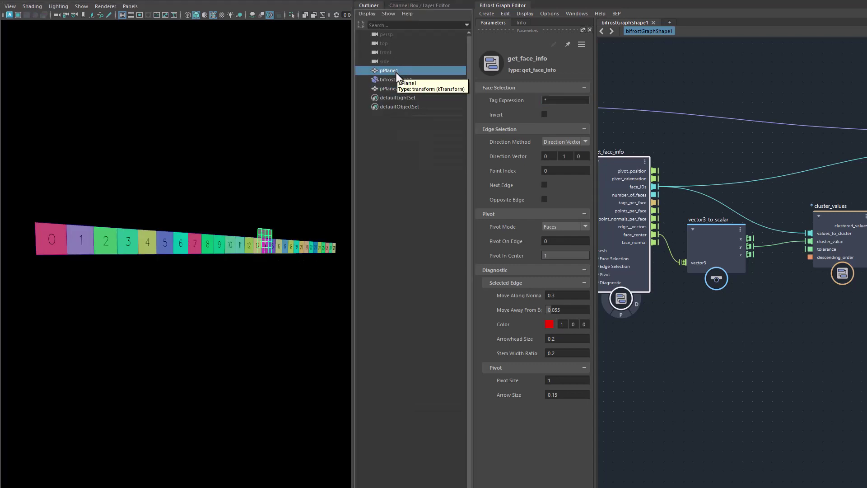
click(389, 89)
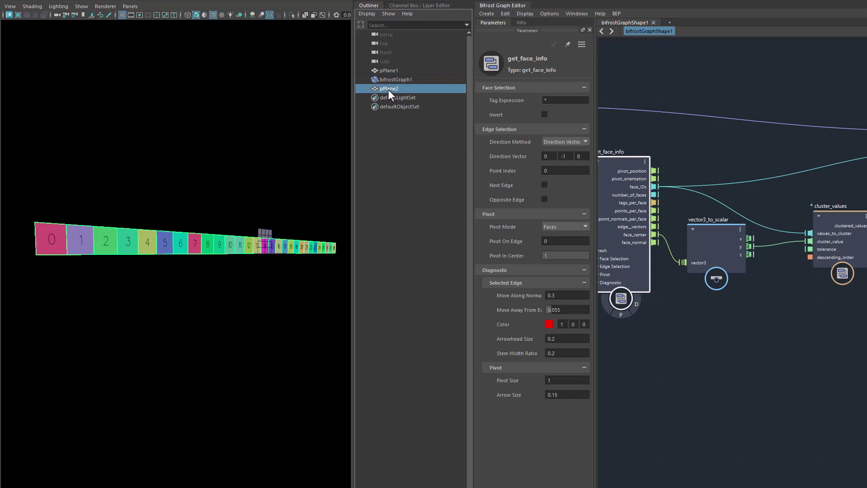
key(ctrl+h)
Move the plane node out from behind polystrip and wire its mesh into get_face_info.
middle_drag(657, 267, 836, 345)
middle_drag(668, 345, 809, 361)
double_click(773, 96)
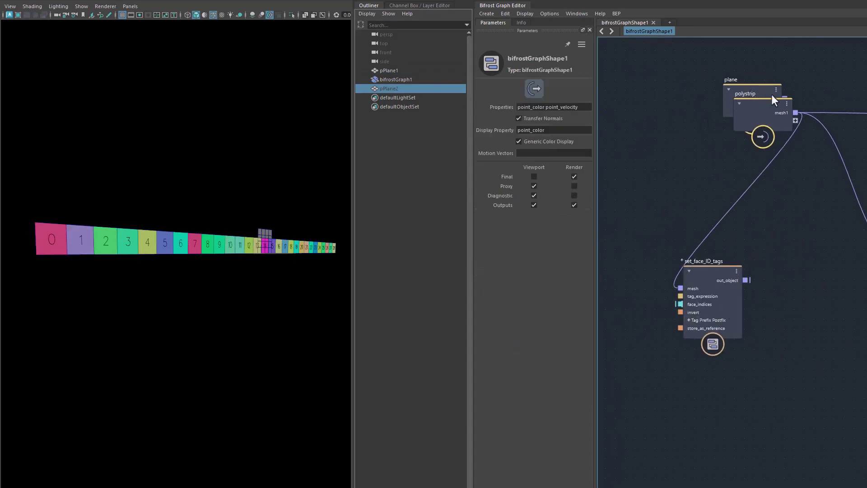
drag(725, 110, 788, 214)
middle_drag(788, 214, 727, 194)
middle_drag(722, 305, 622, 300)
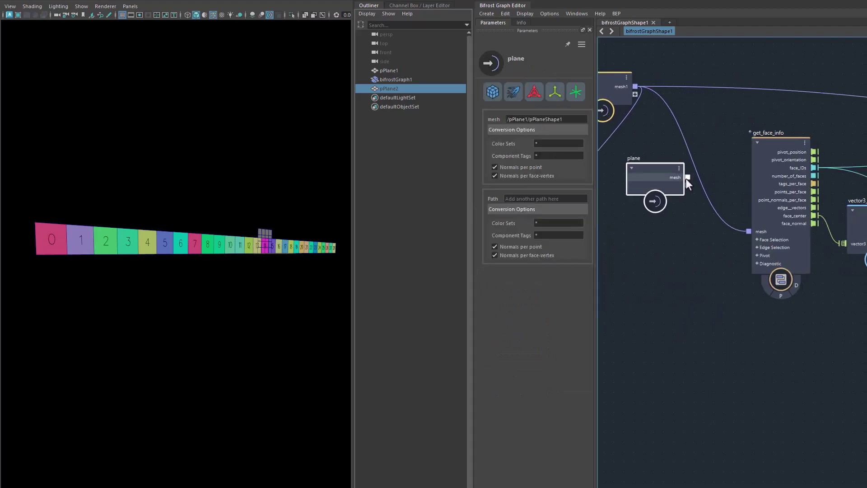
drag(688, 178, 748, 231)
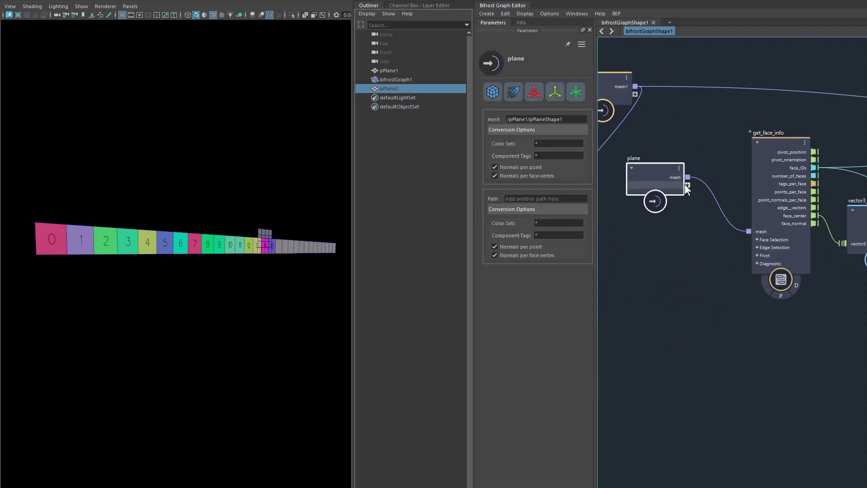
click(693, 90)
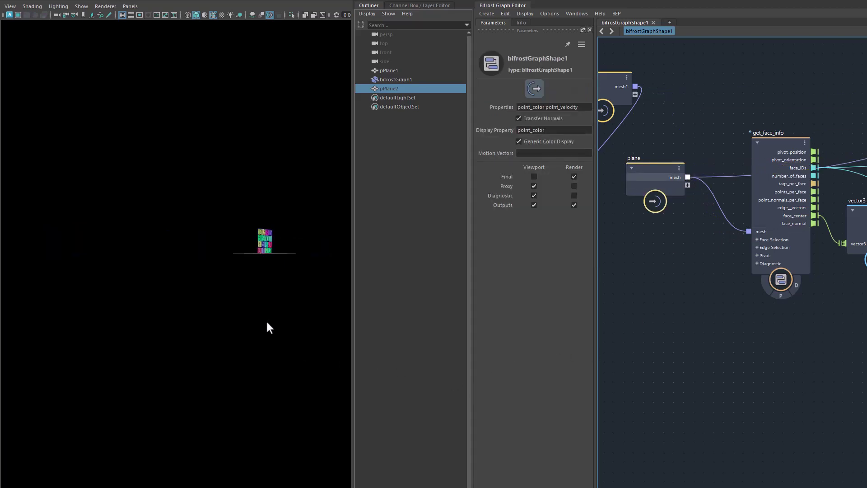
alt+drag(268, 323, 242, 343)
Set pPlane1's polyPlane1 Subdivisions Width and Height to 7 in the Channel Box.
alt+right_drag(242, 342, 437, 134)
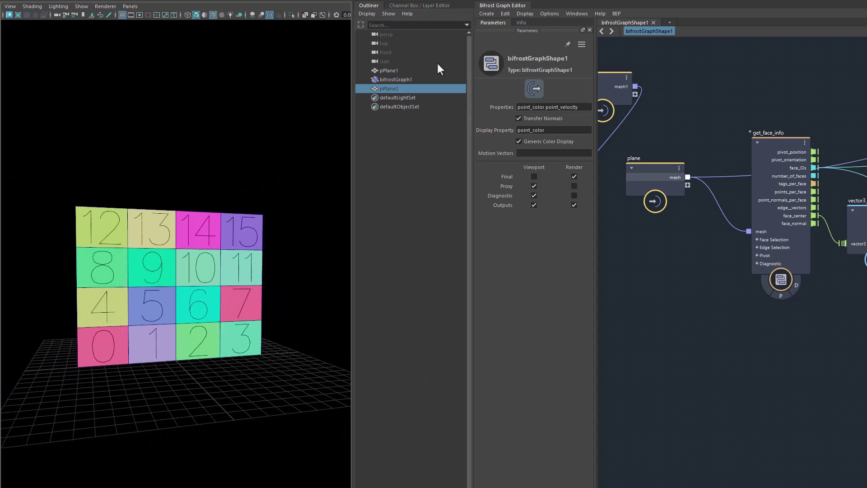
click(406, 6)
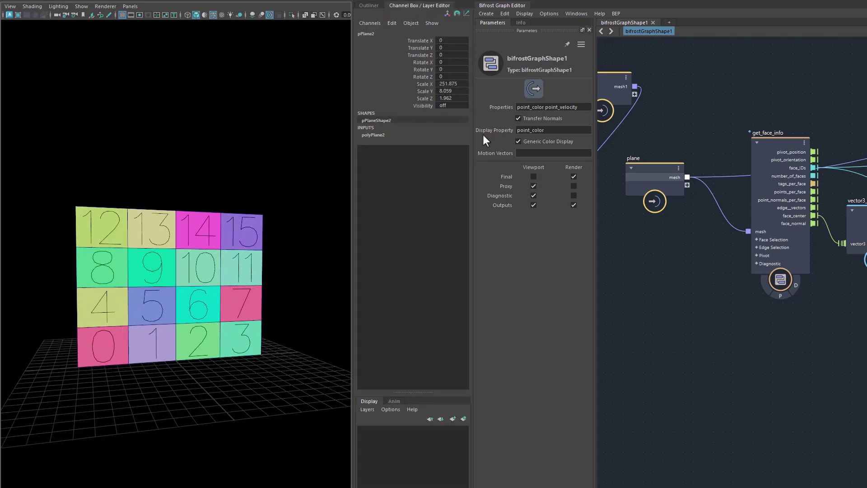
click(374, 134)
click(400, 163)
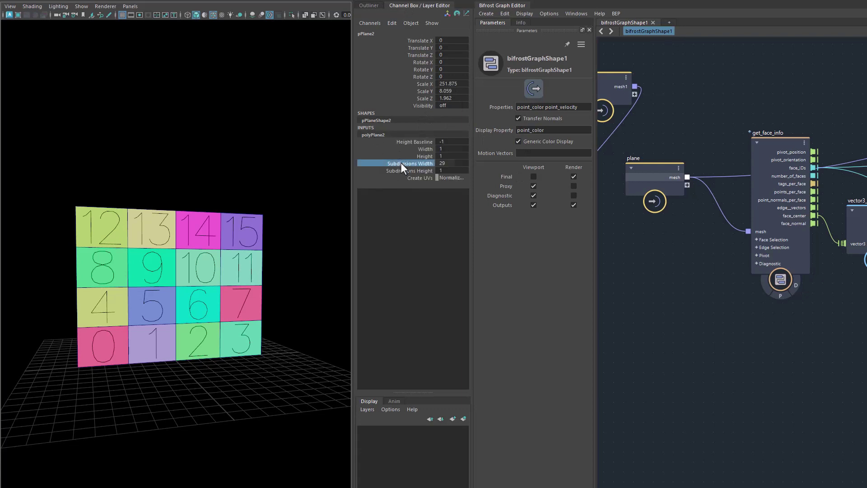
drag(403, 172, 403, 165)
click(369, 6)
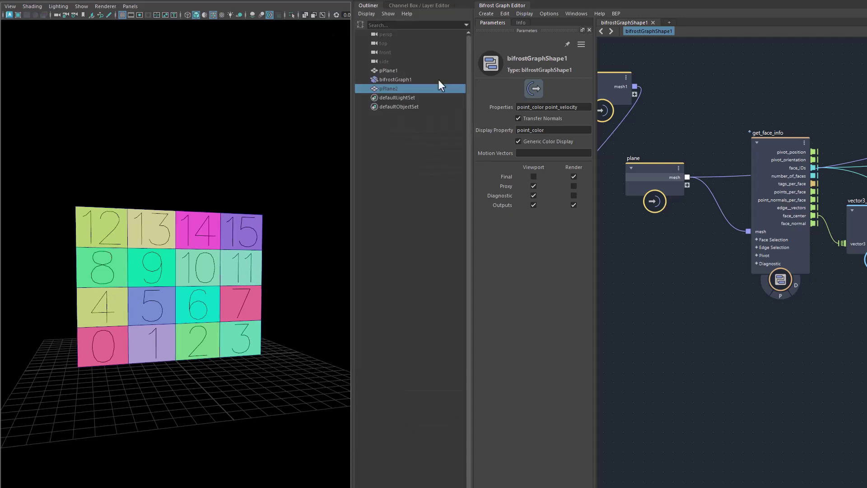
click(400, 70)
click(409, 5)
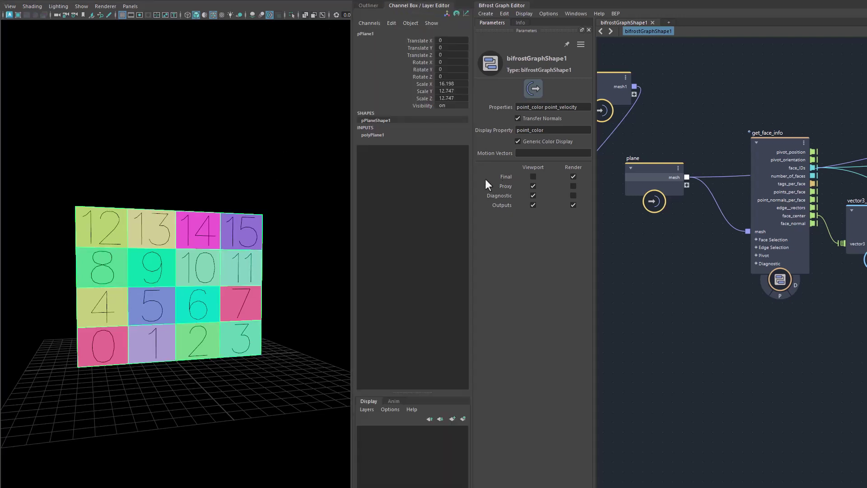
click(373, 135)
drag(416, 165, 416, 175)
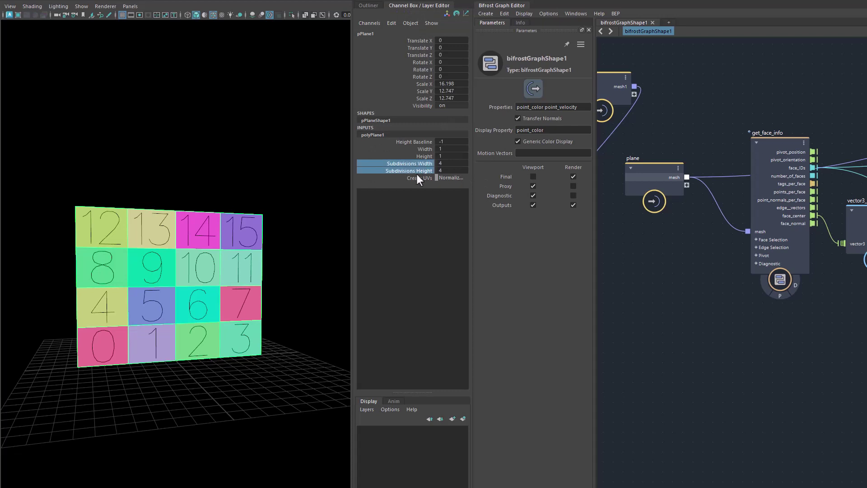
middle_drag(224, 153, 245, 152)
middle_drag(781, 400, 674, 304)
Shrink PPG_diagnostc's Tag Names Scale to 9.438 and shift pattern_rename to the left.
click(826, 96)
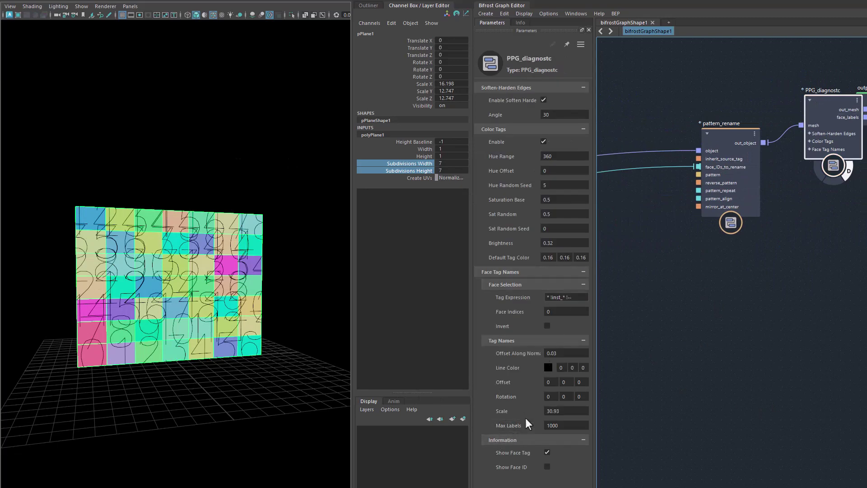
drag(521, 411, 400, 409)
middle_drag(743, 327, 841, 156)
drag(806, 164, 761, 161)
middle_drag(707, 334, 757, 326)
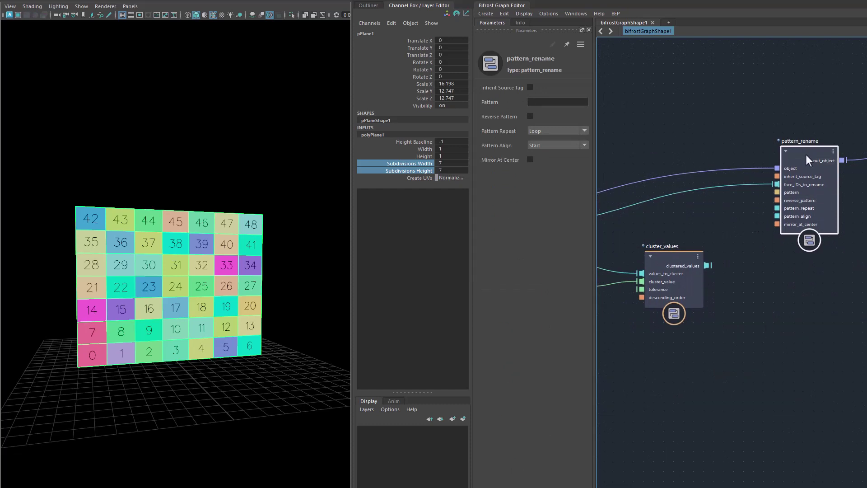
drag(806, 154, 796, 152)
Enter 'A, B, C, D, E, F' as pattern_rename's Pattern and commit it.
click(555, 102)
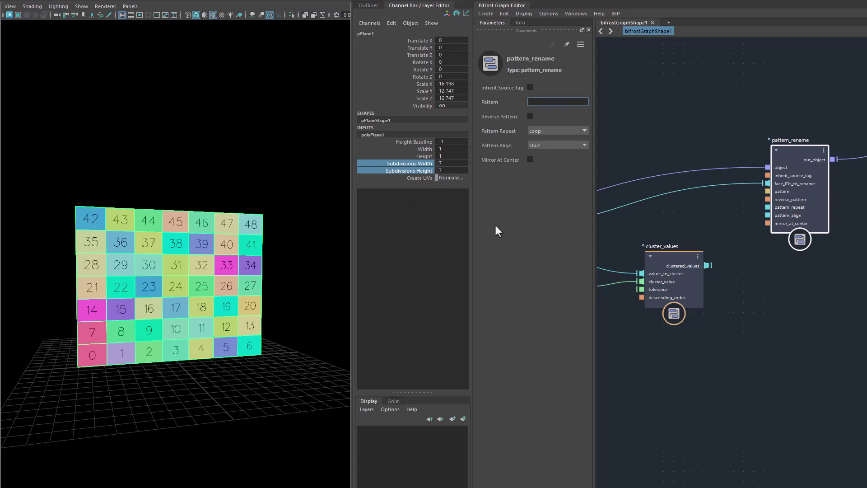
text(A, B, C, D, E, F)
key(Return)
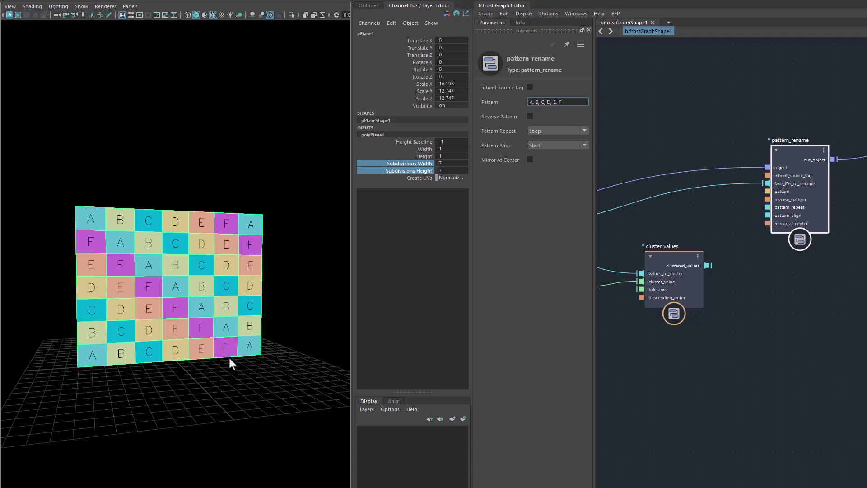
middle_drag(710, 362, 829, 343)
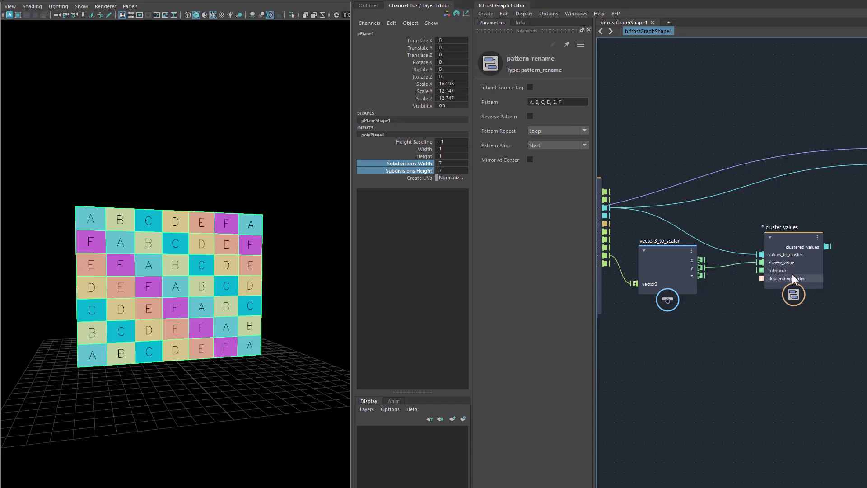
Wire clustered_values into face_IDs_to_rename and feed cluster_values the face-centre x component.
drag(828, 248, 750, 199)
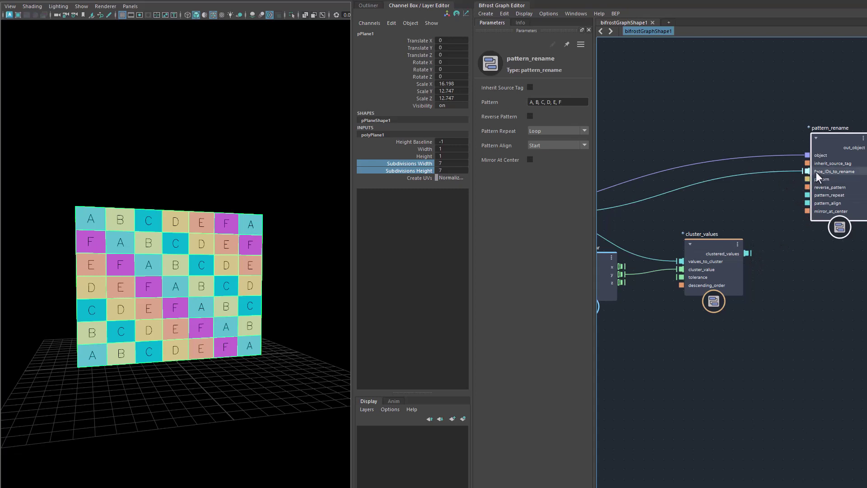
drag(747, 254, 810, 171)
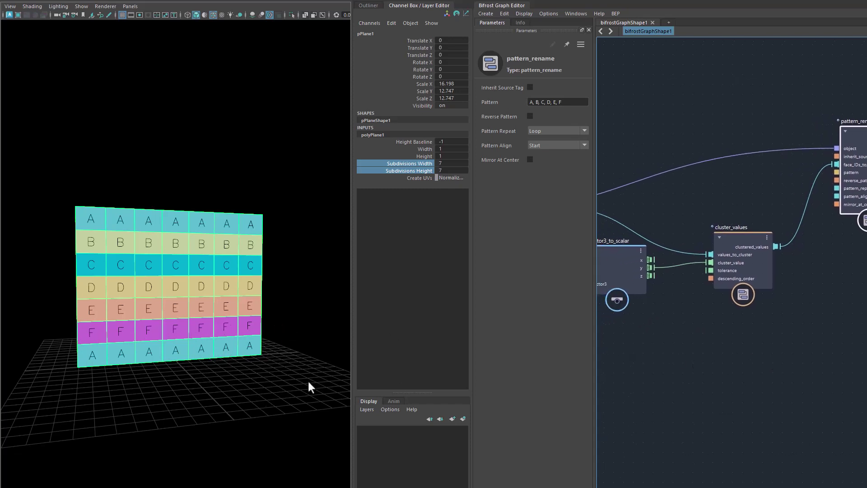
alt+drag(235, 349, 207, 340)
alt+drag(180, 397, 171, 402)
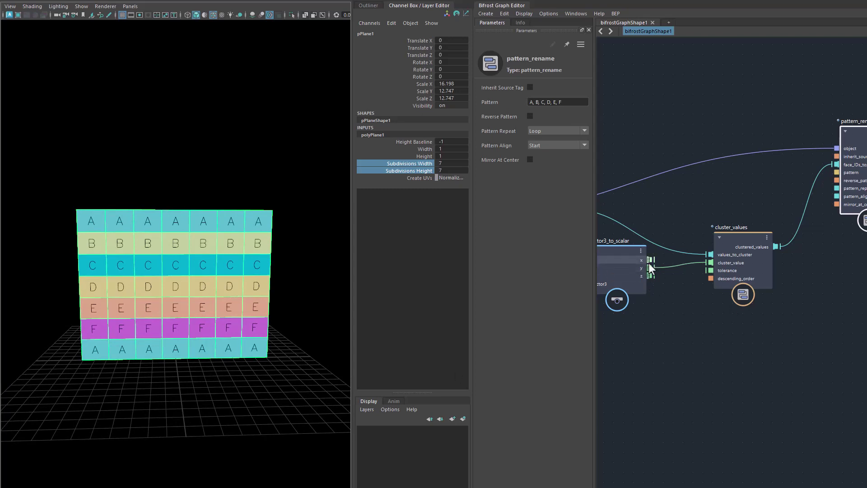
mouse_move(663, 267)
mouse_down()
mouse_move(666, 256)
mouse_move(650, 259)
mouse_up()
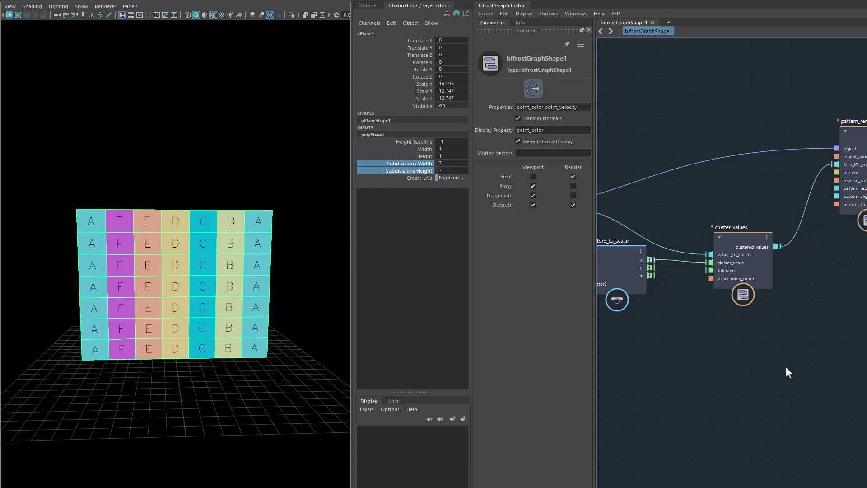
Uncheck cluster_values' Descending Order, raise its Tolerance to 2.823, and move the node up.
click(736, 245)
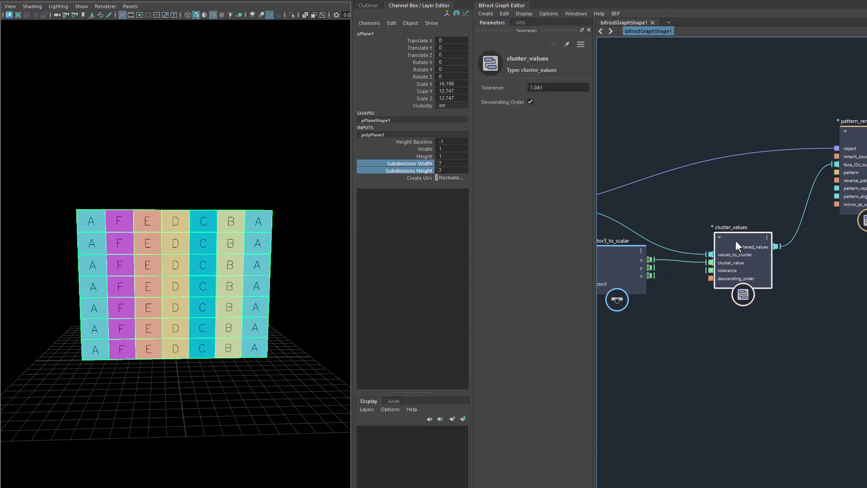
click(530, 102)
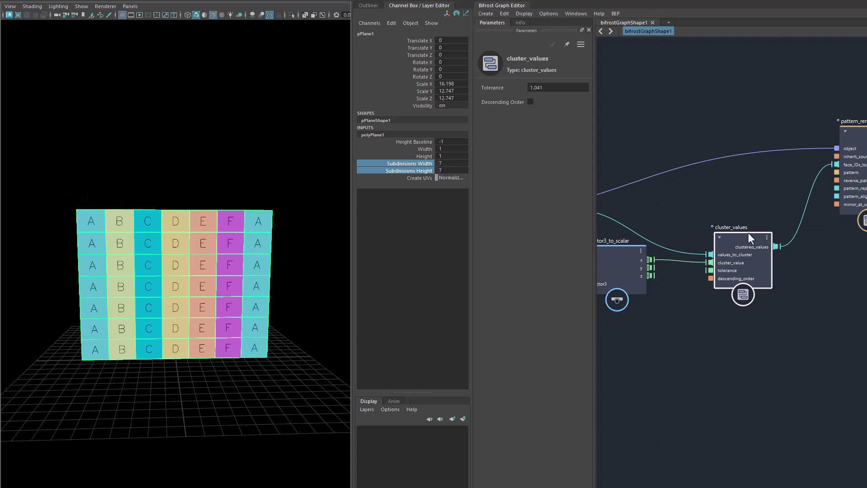
click(545, 87)
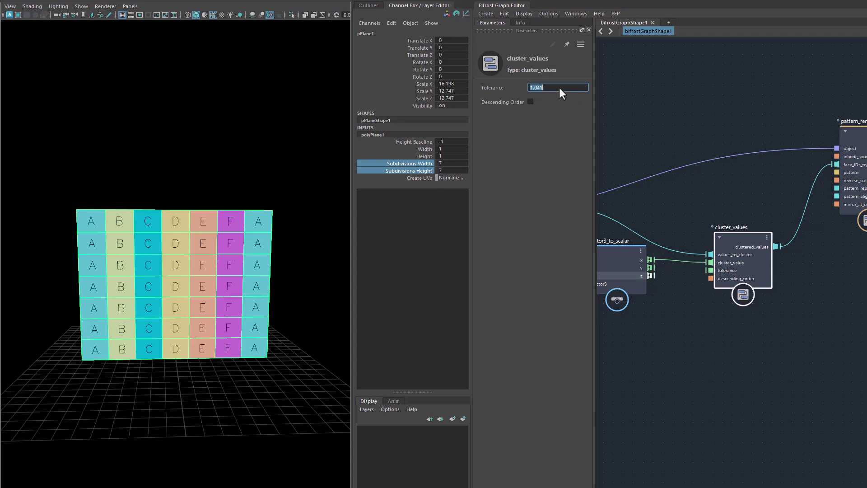
drag(482, 93, 576, 83)
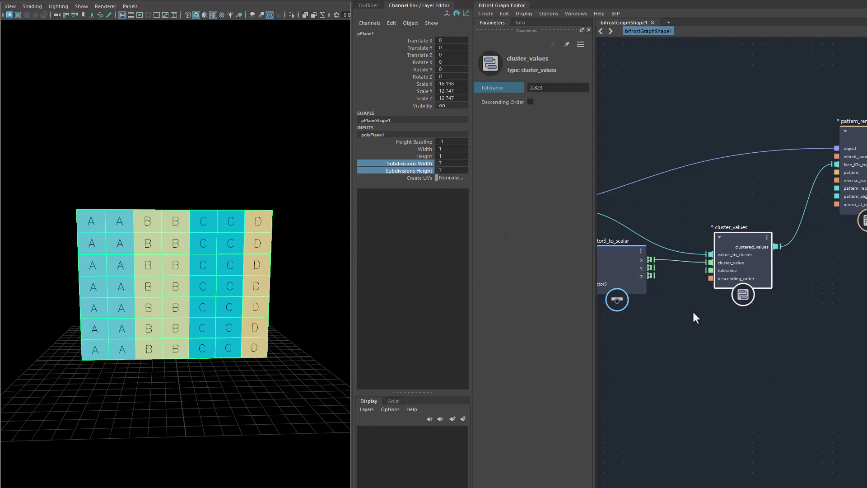
middle_drag(810, 359, 773, 360)
drag(709, 242, 703, 212)
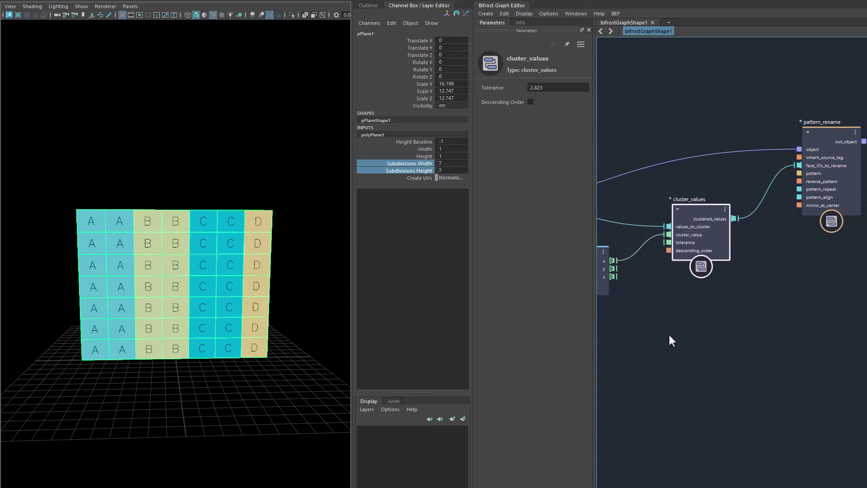
middle_drag(674, 335, 669, 347)
click(637, 239)
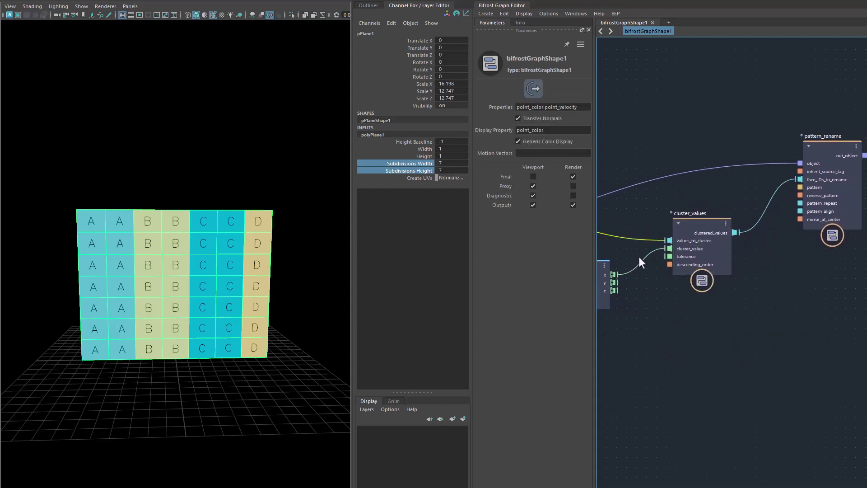
drag(662, 244, 664, 247)
drag(645, 277, 647, 279)
middle_drag(647, 265, 720, 255)
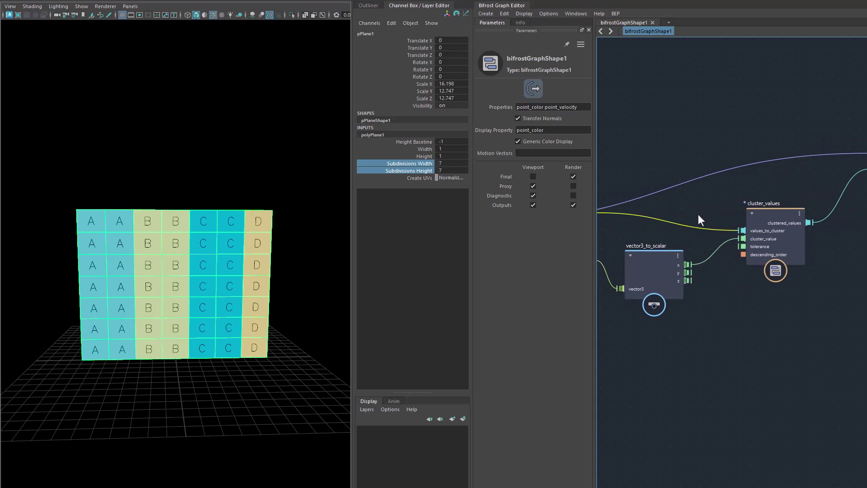
click(695, 230)
key(f)
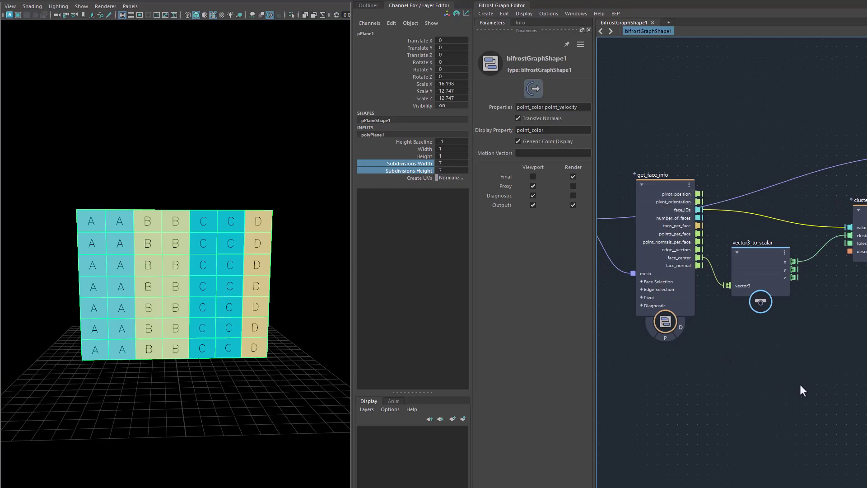
middle_drag(799, 384, 701, 378)
middle_drag(785, 365, 682, 385)
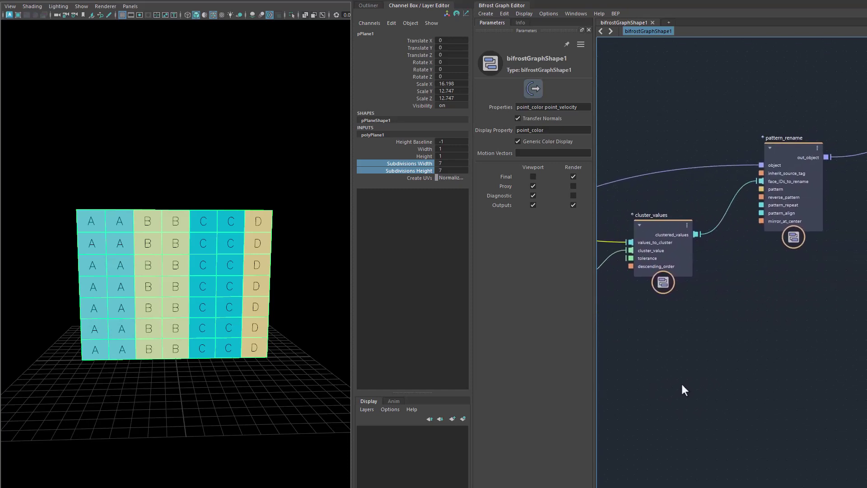
click(790, 148)
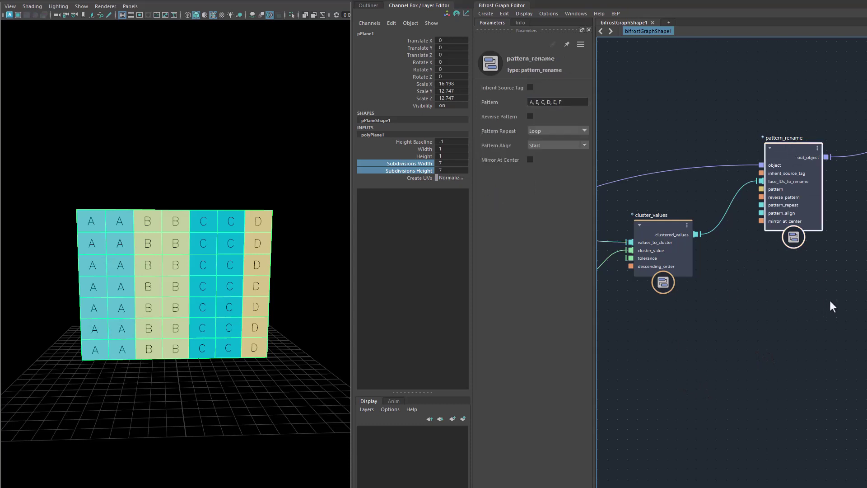